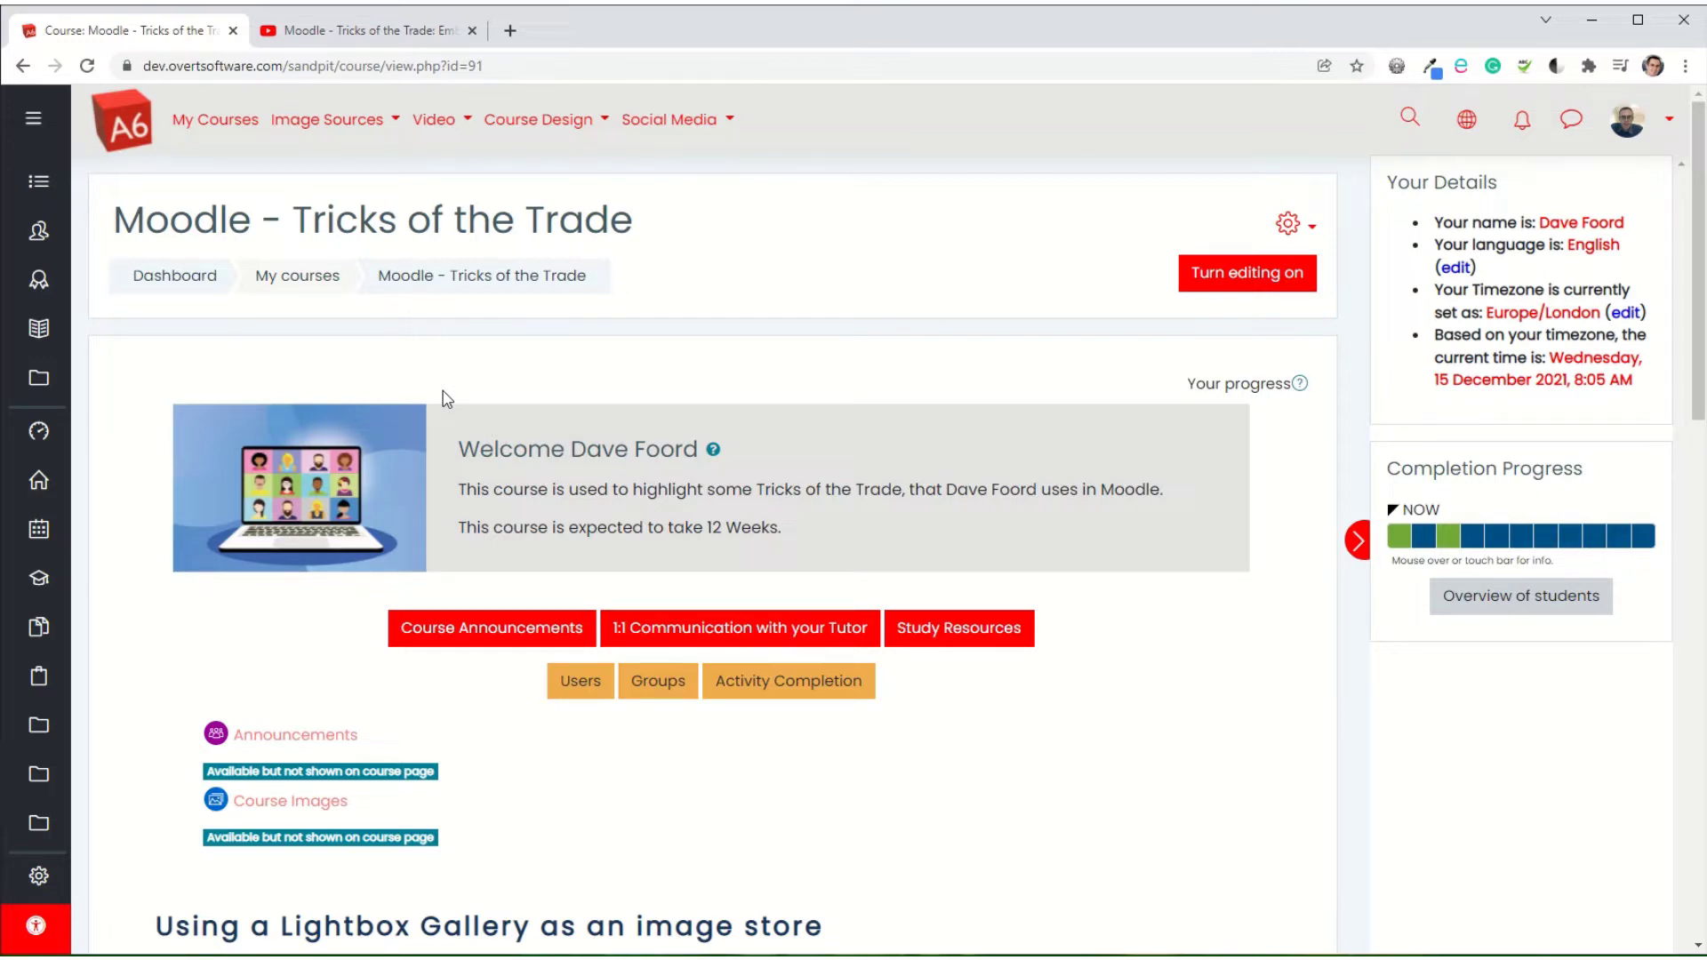
# - Switch to the YouTube video on embedding H5p into other items and copy its iframe embed code from the sharing options
pyautogui.click(337, 34)
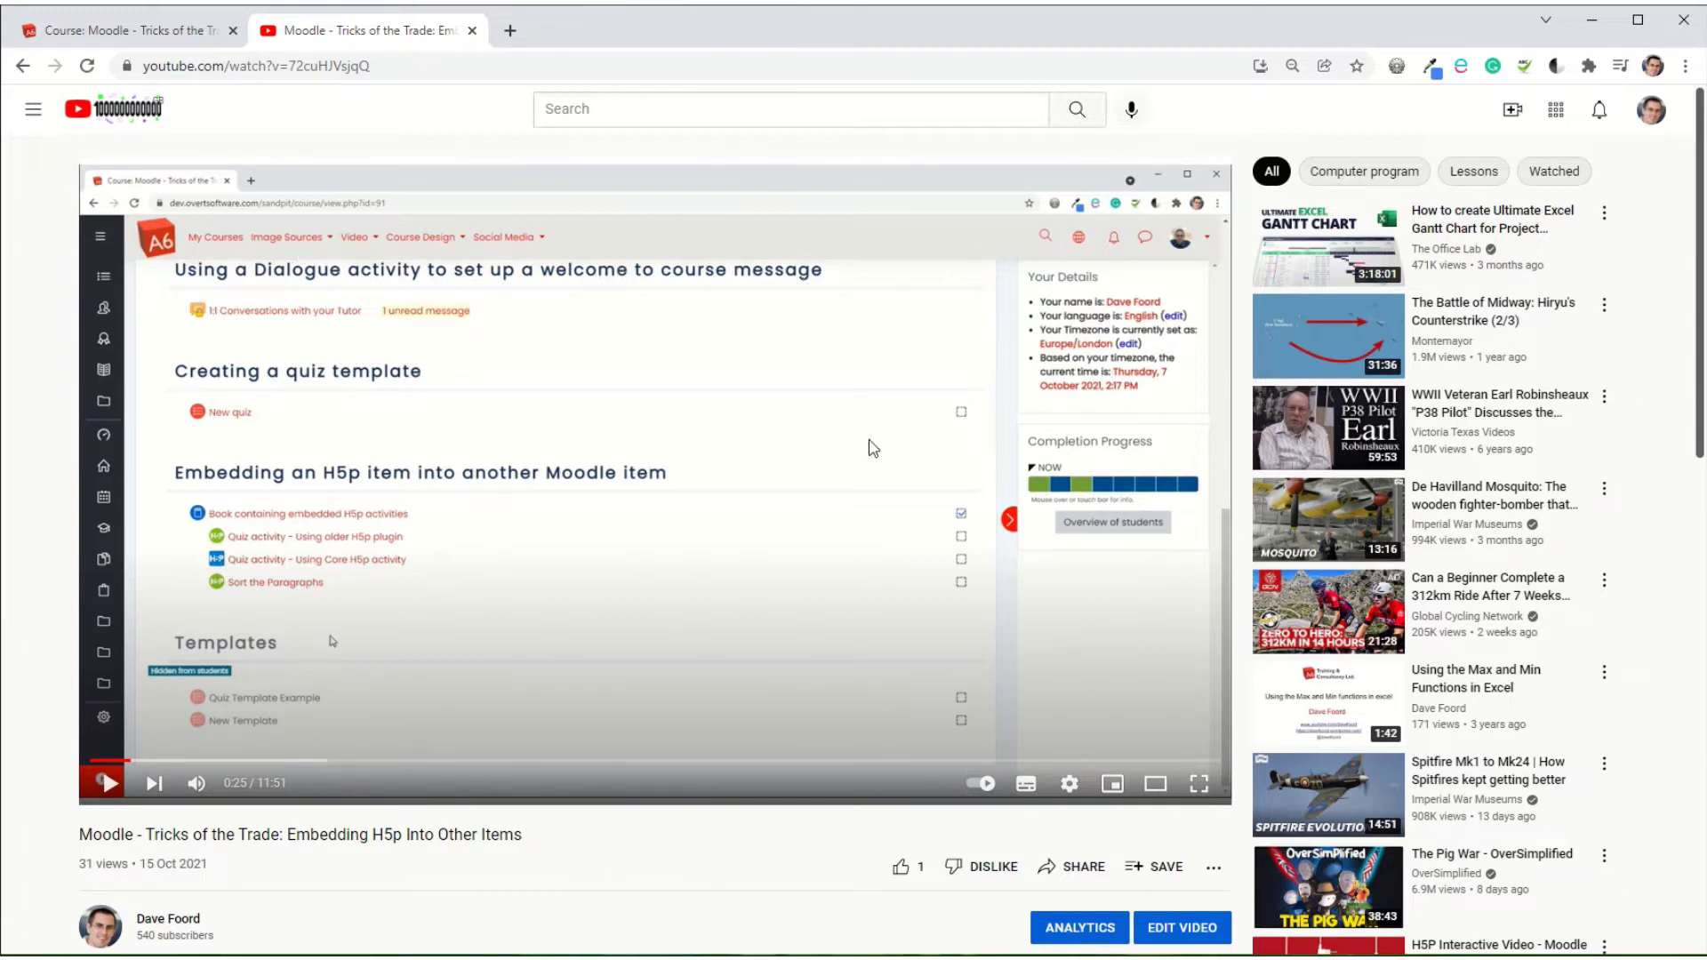
pyautogui.click(1077, 870)
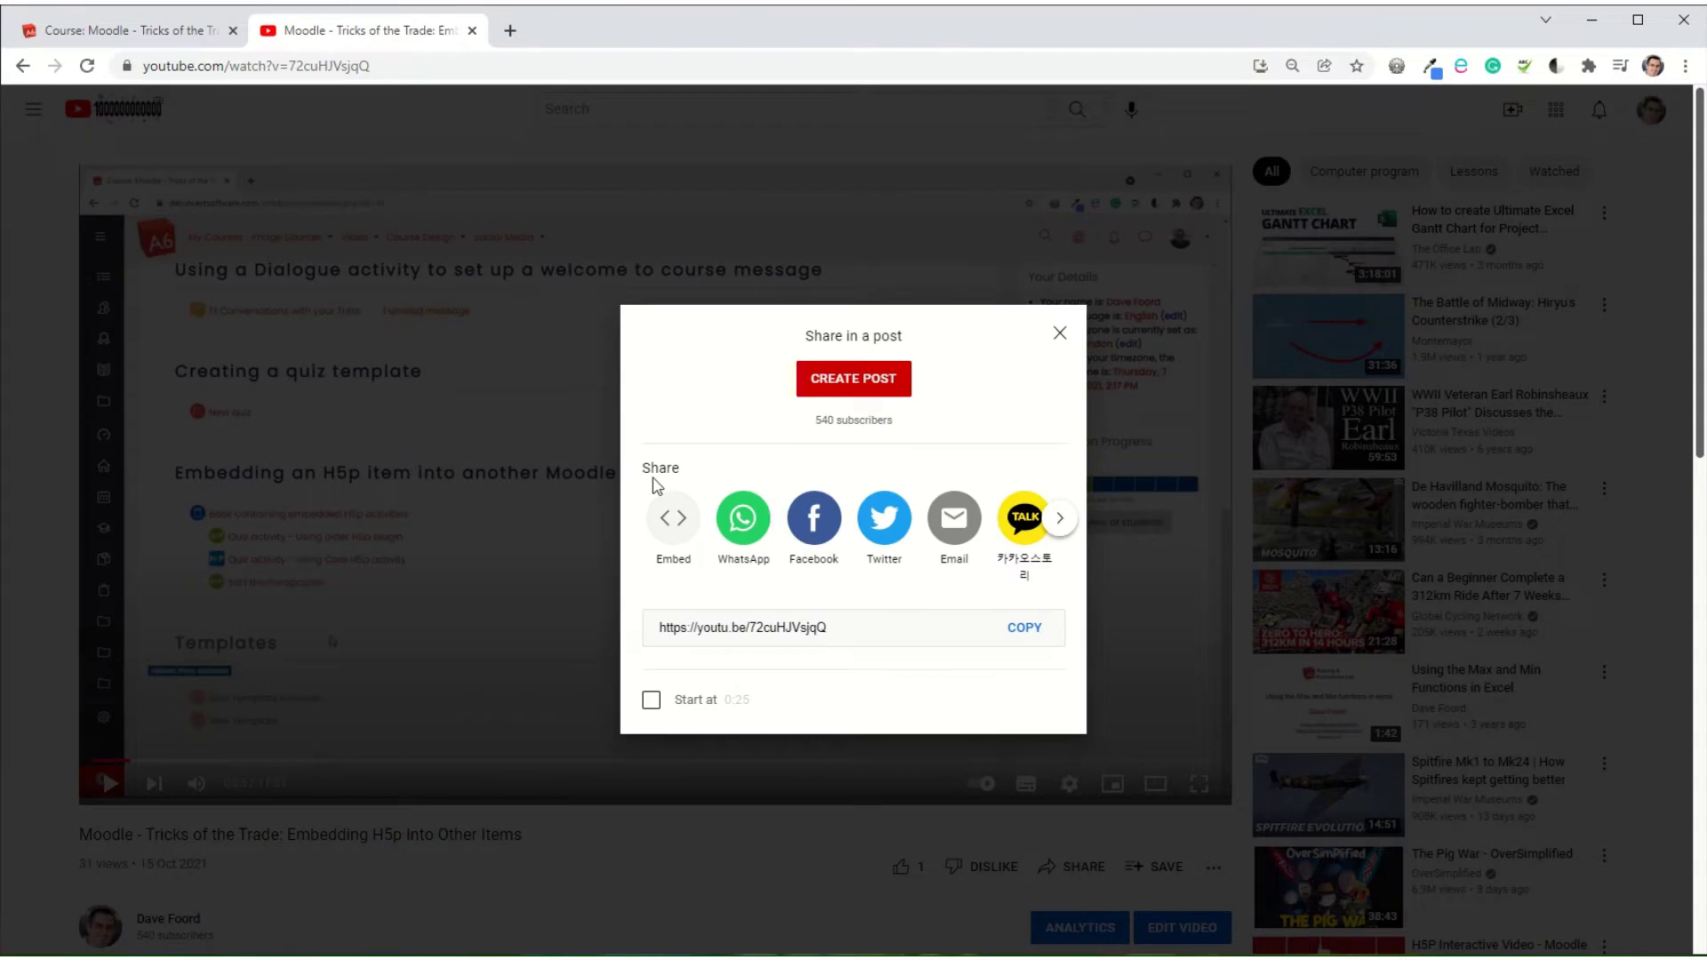
pyautogui.click(673, 525)
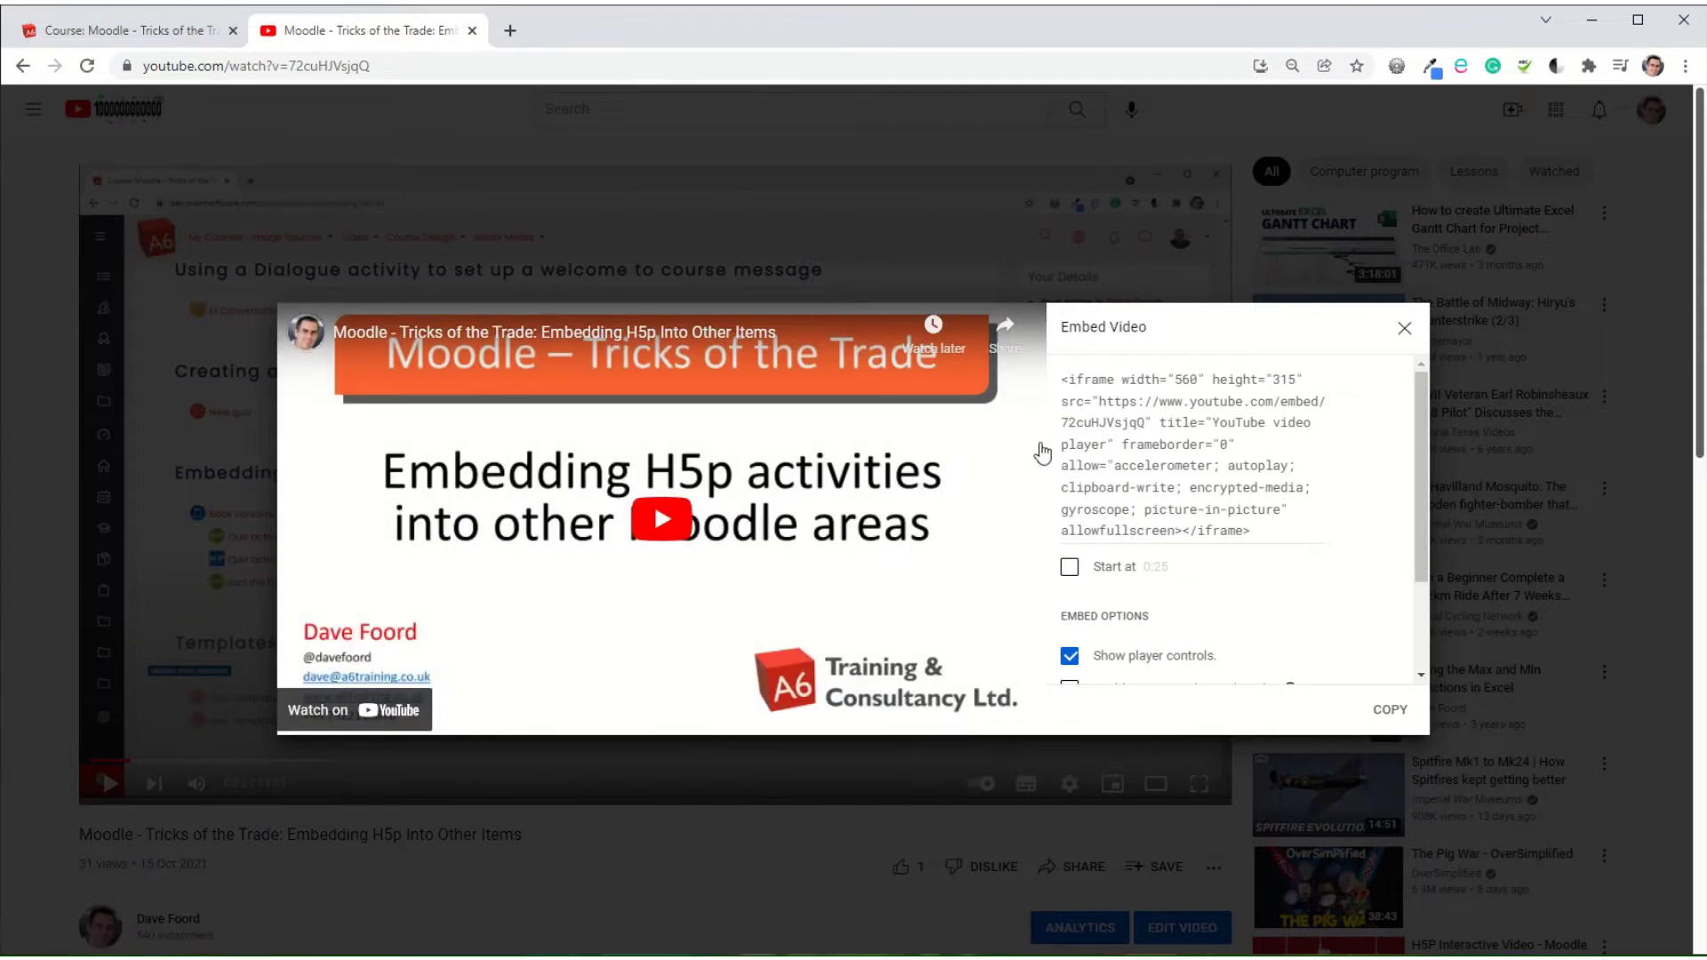
pyautogui.click(1136, 463)
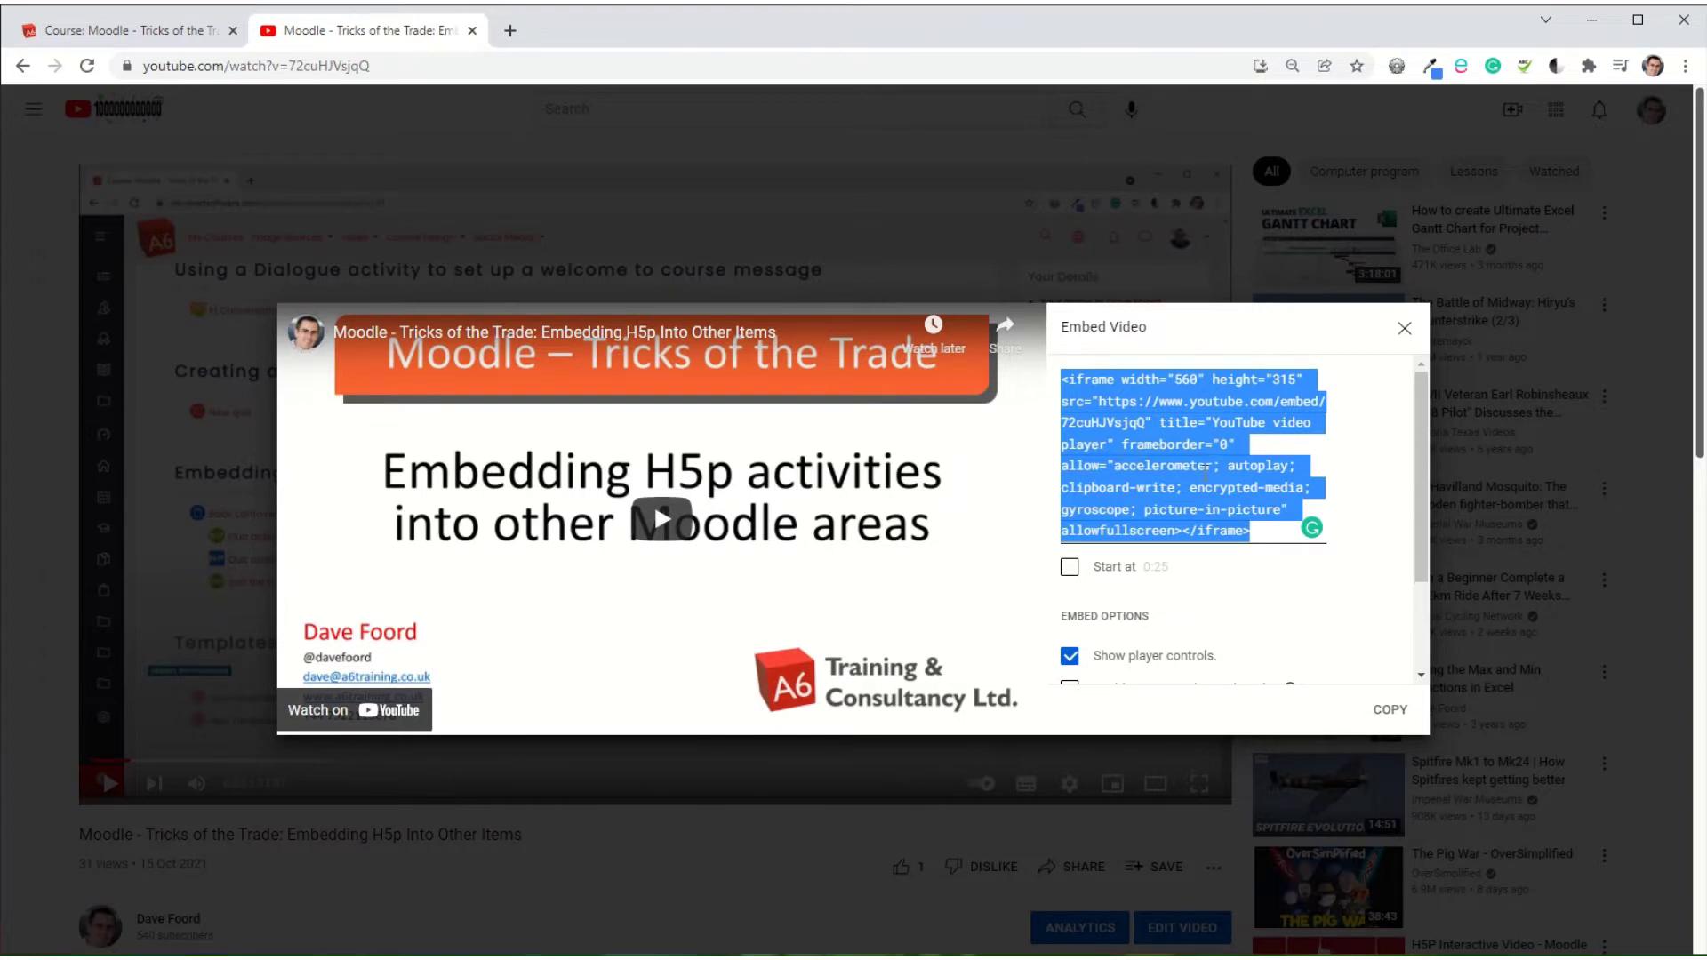
# - Return to the Moodle course, turn editing on, and start adding a Forum activity to the Using YouTube Videos section
pyautogui.click(67, 35)
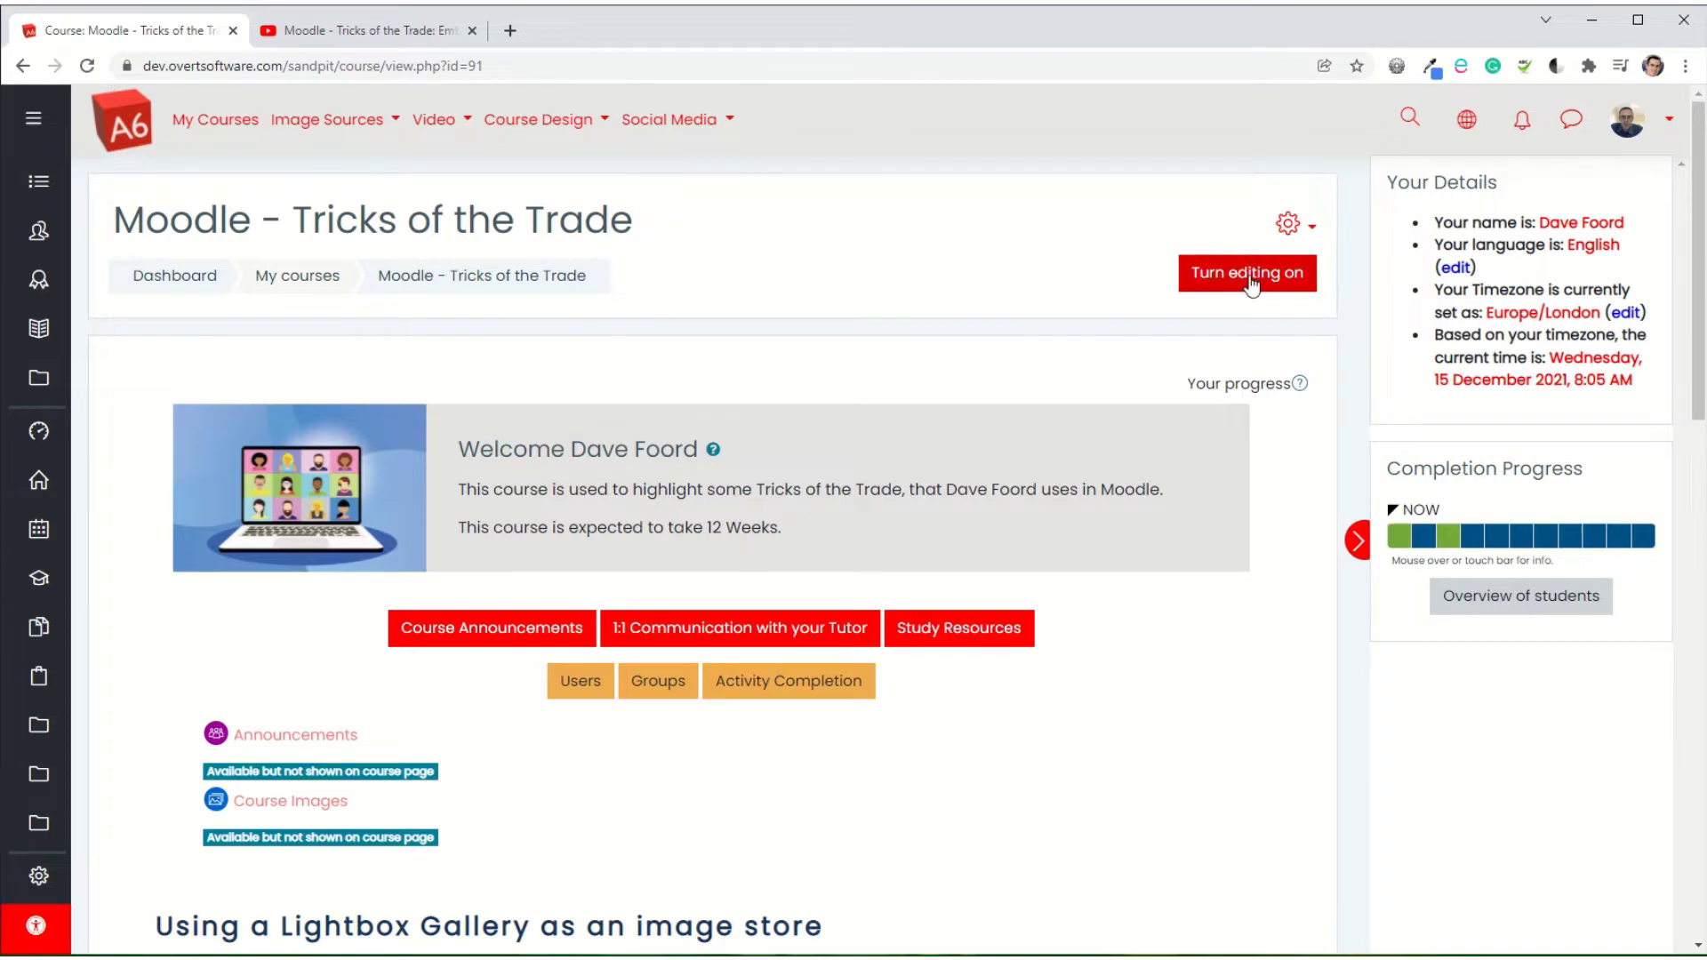
pyautogui.click(1184, 281)
pyautogui.scroll(-8, 328, 377)
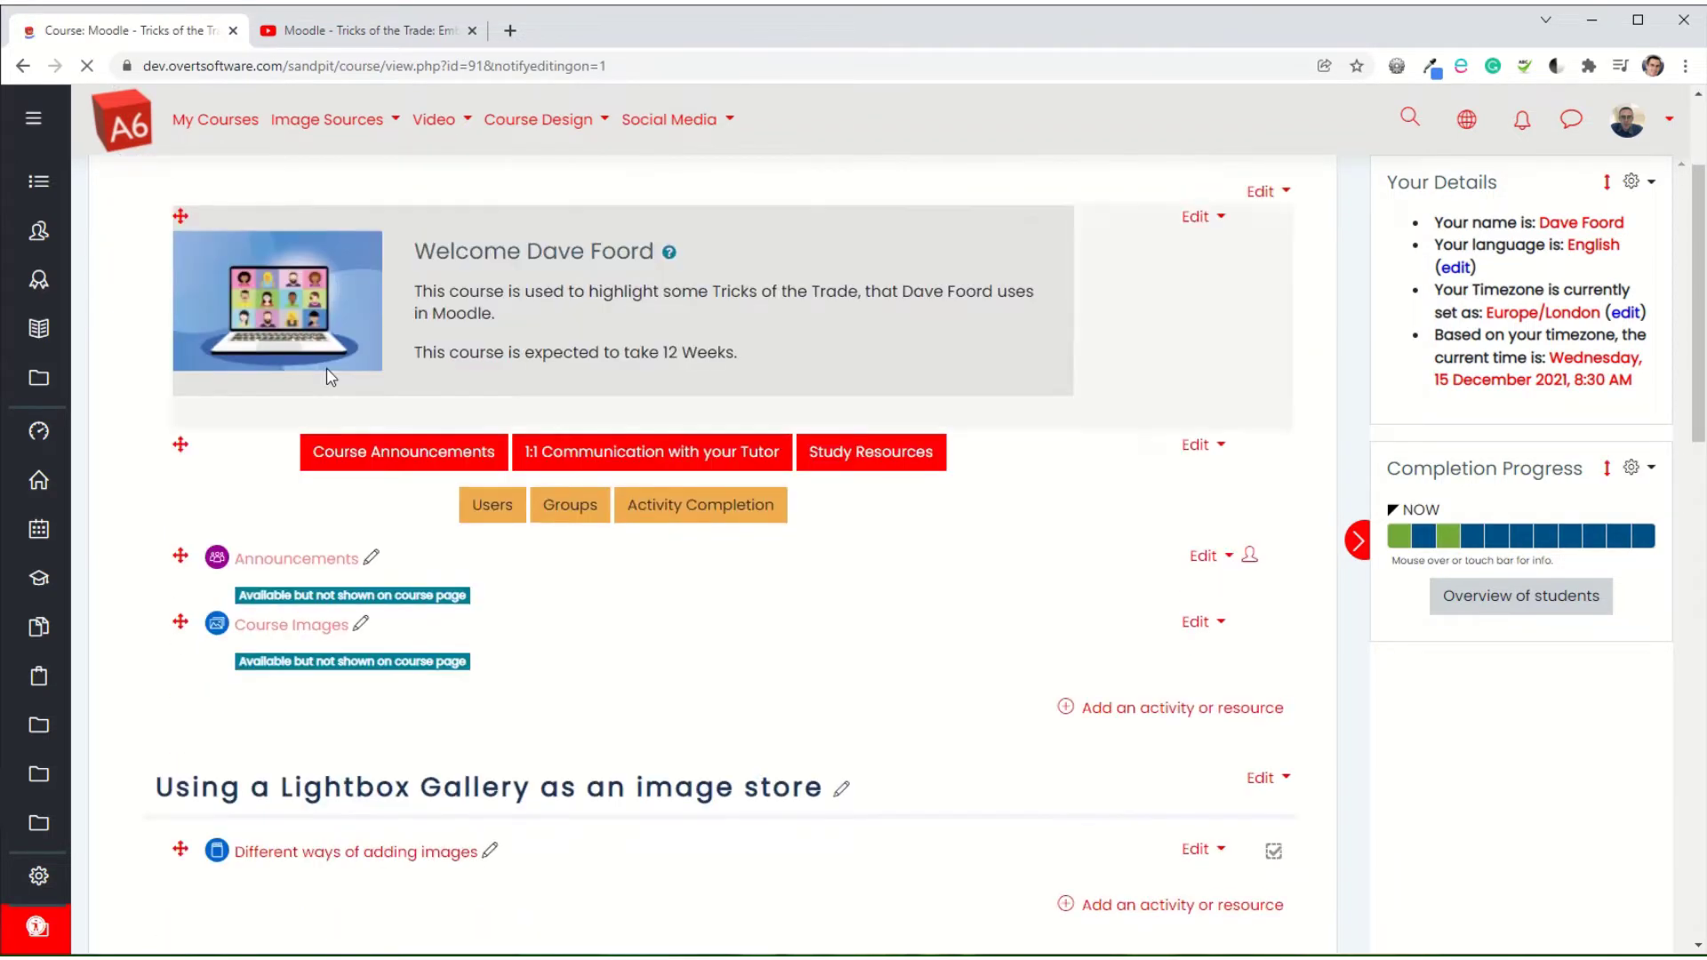
pyautogui.scroll(-7, 328, 377)
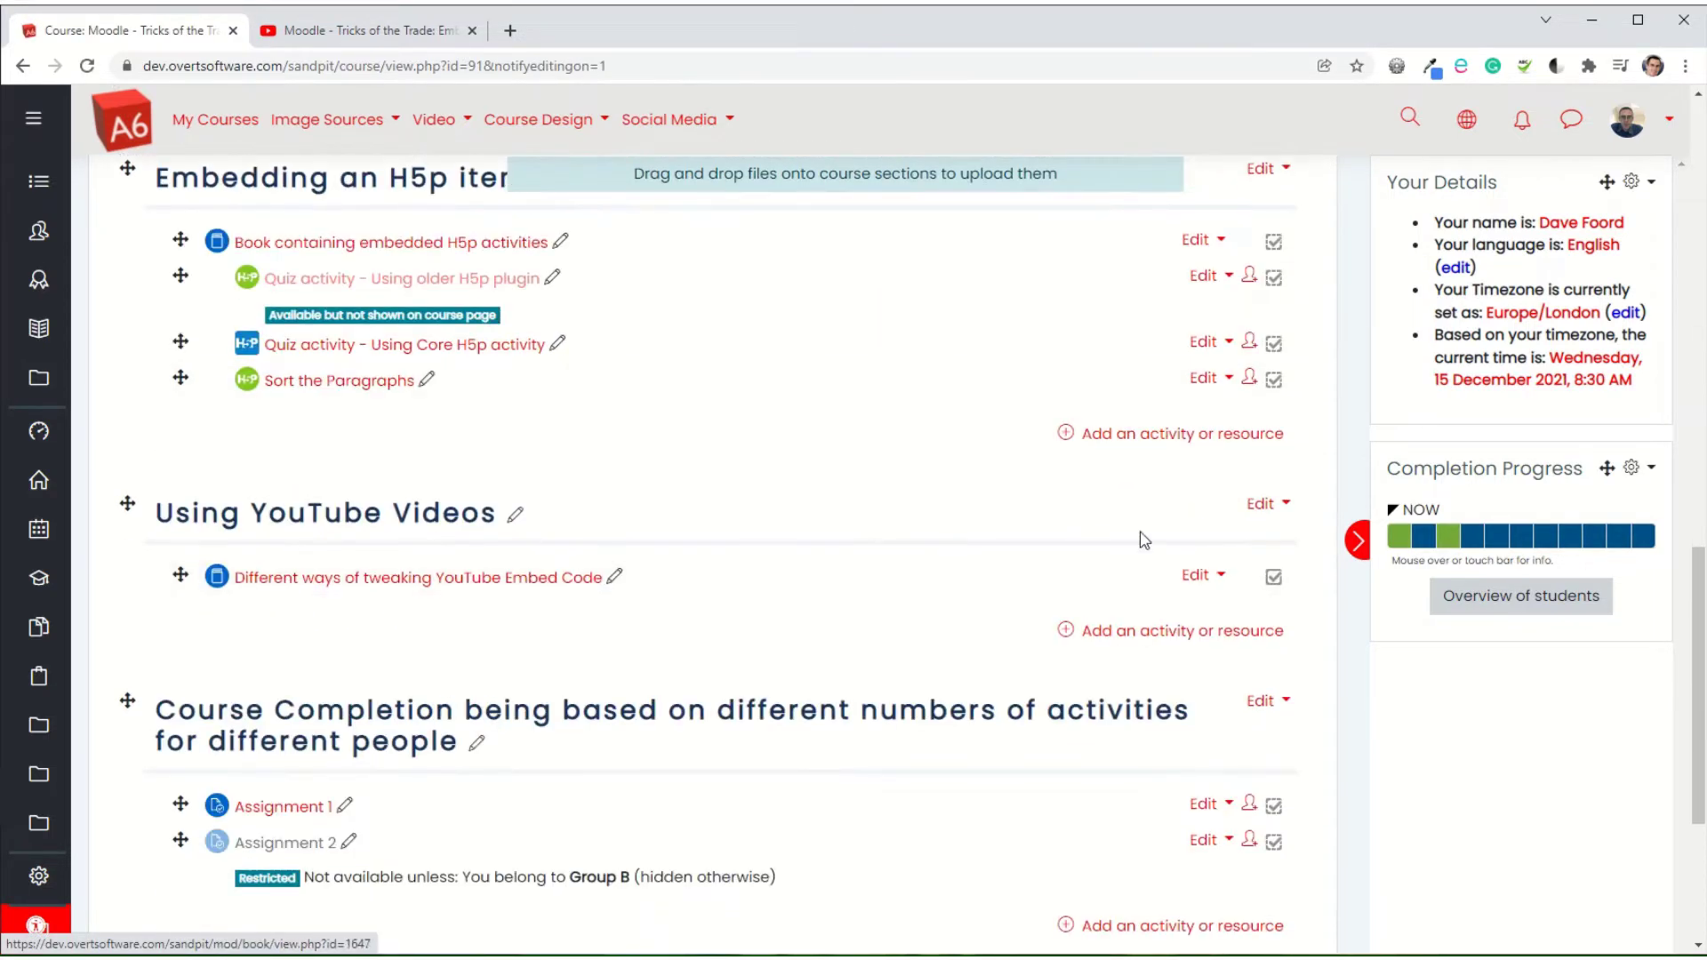
pyautogui.click(1172, 633)
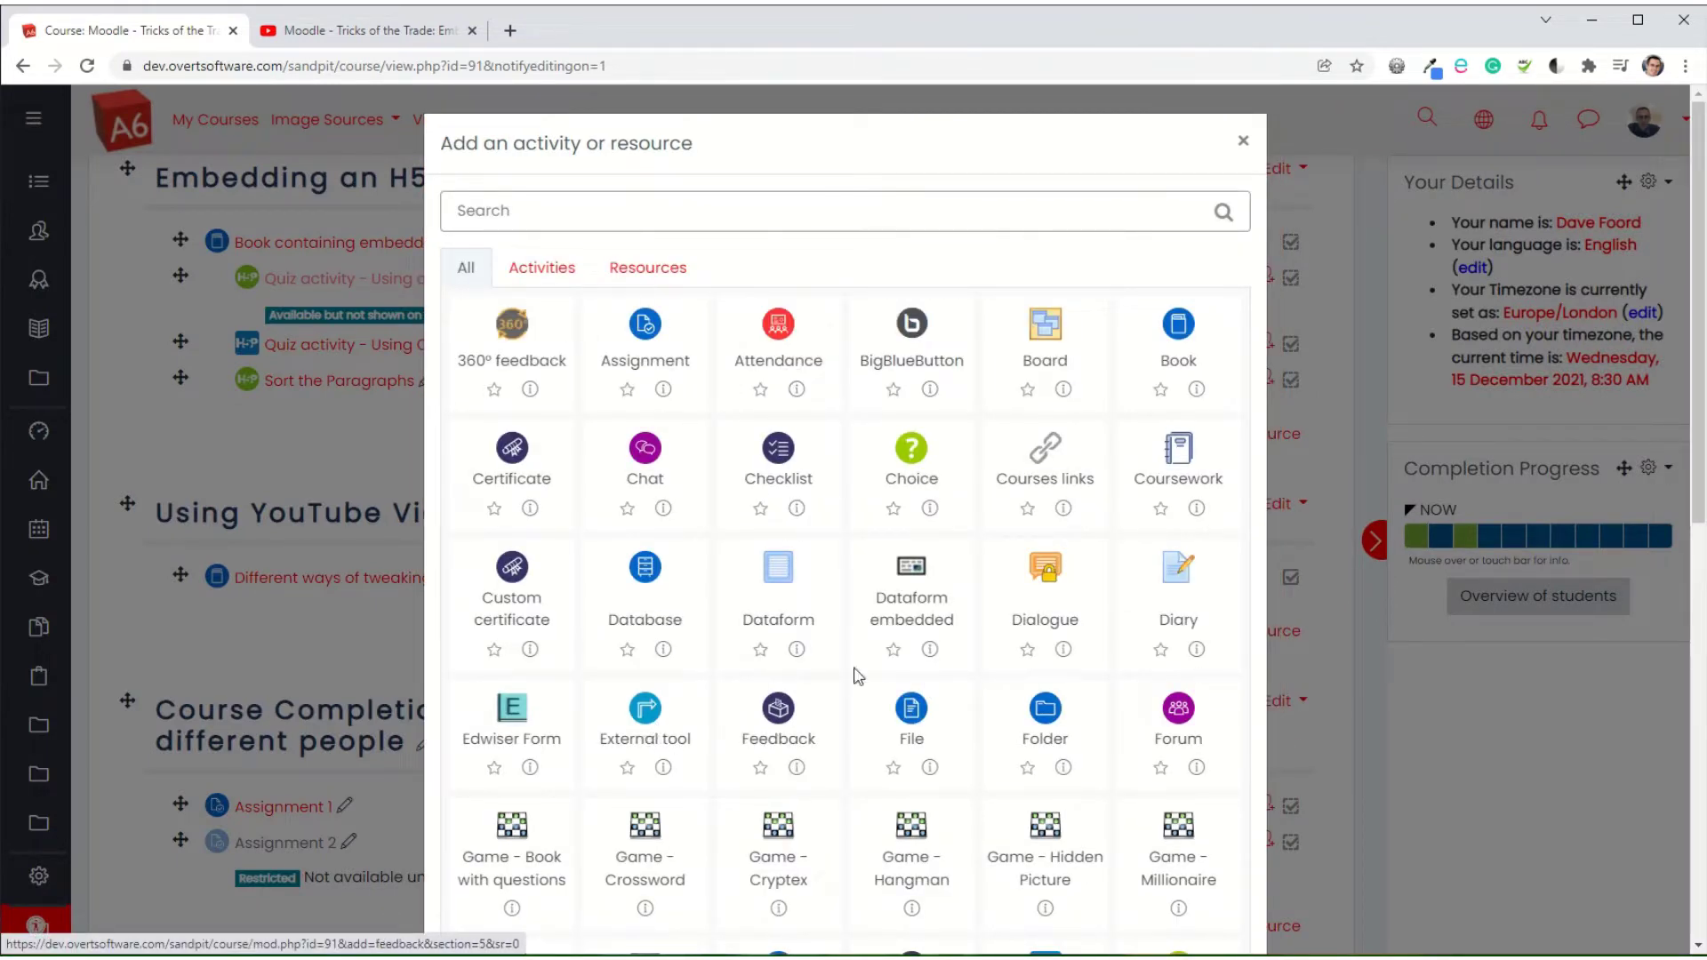
pyautogui.click(1178, 718)
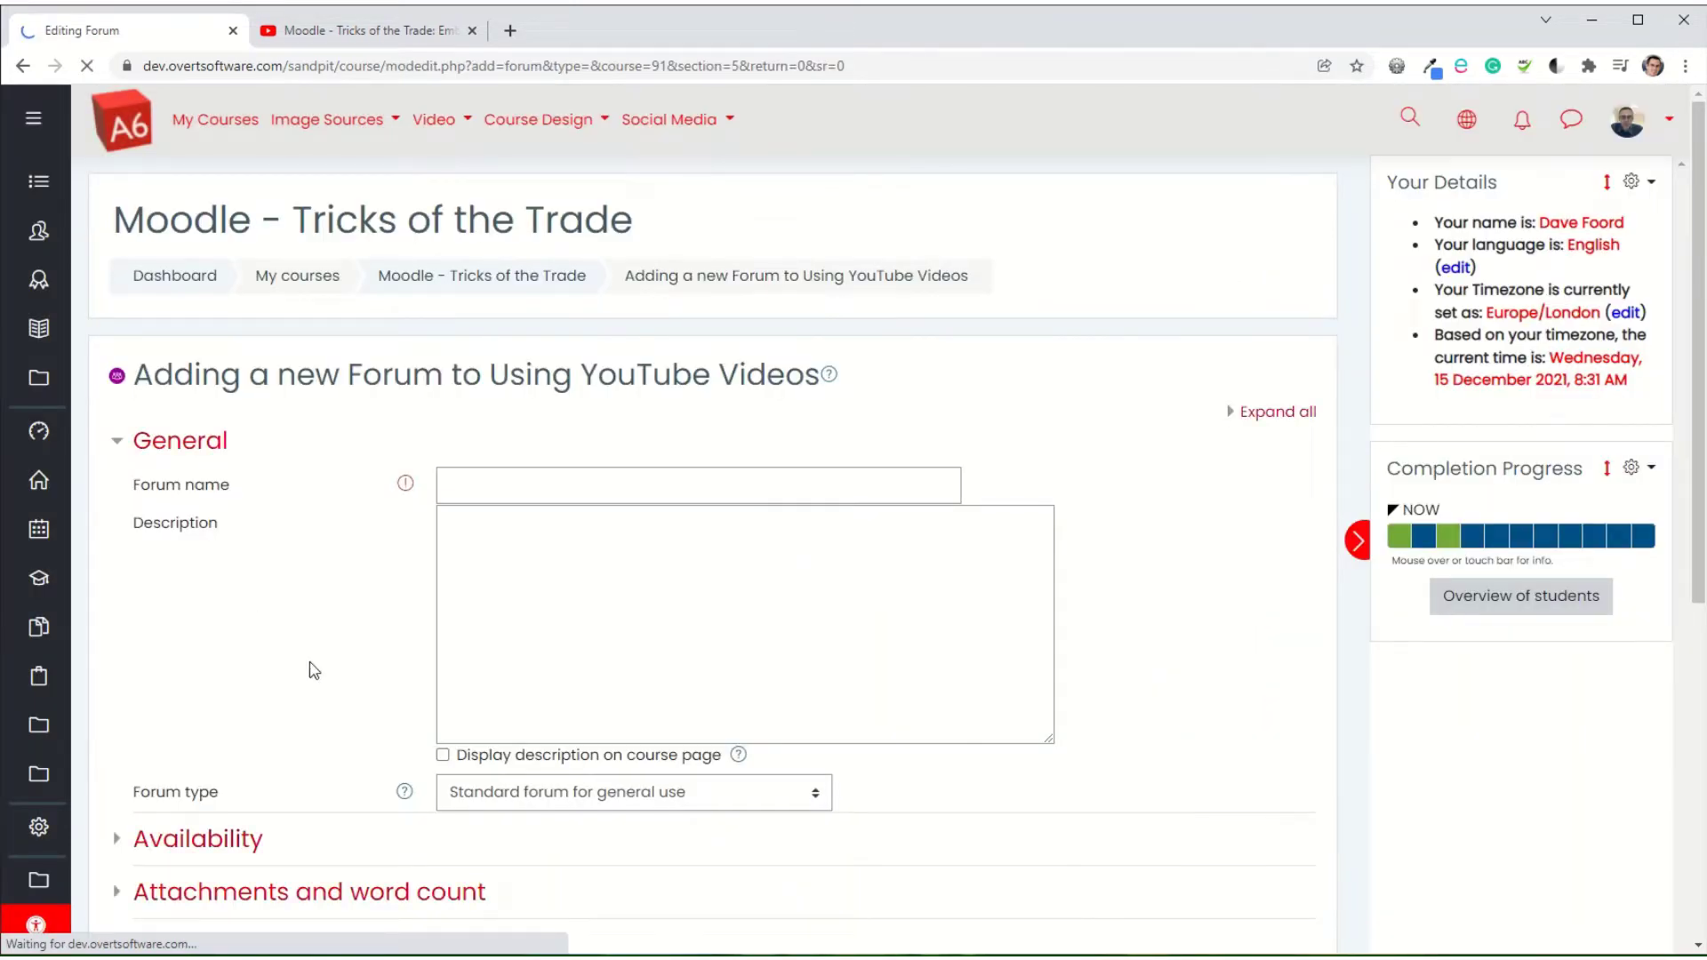
# - Name the forum "Discussion activity with video" and write a description asking students to watch the video and discuss the advantages and disadvantages of embedding H5p
pyautogui.click(650, 494)
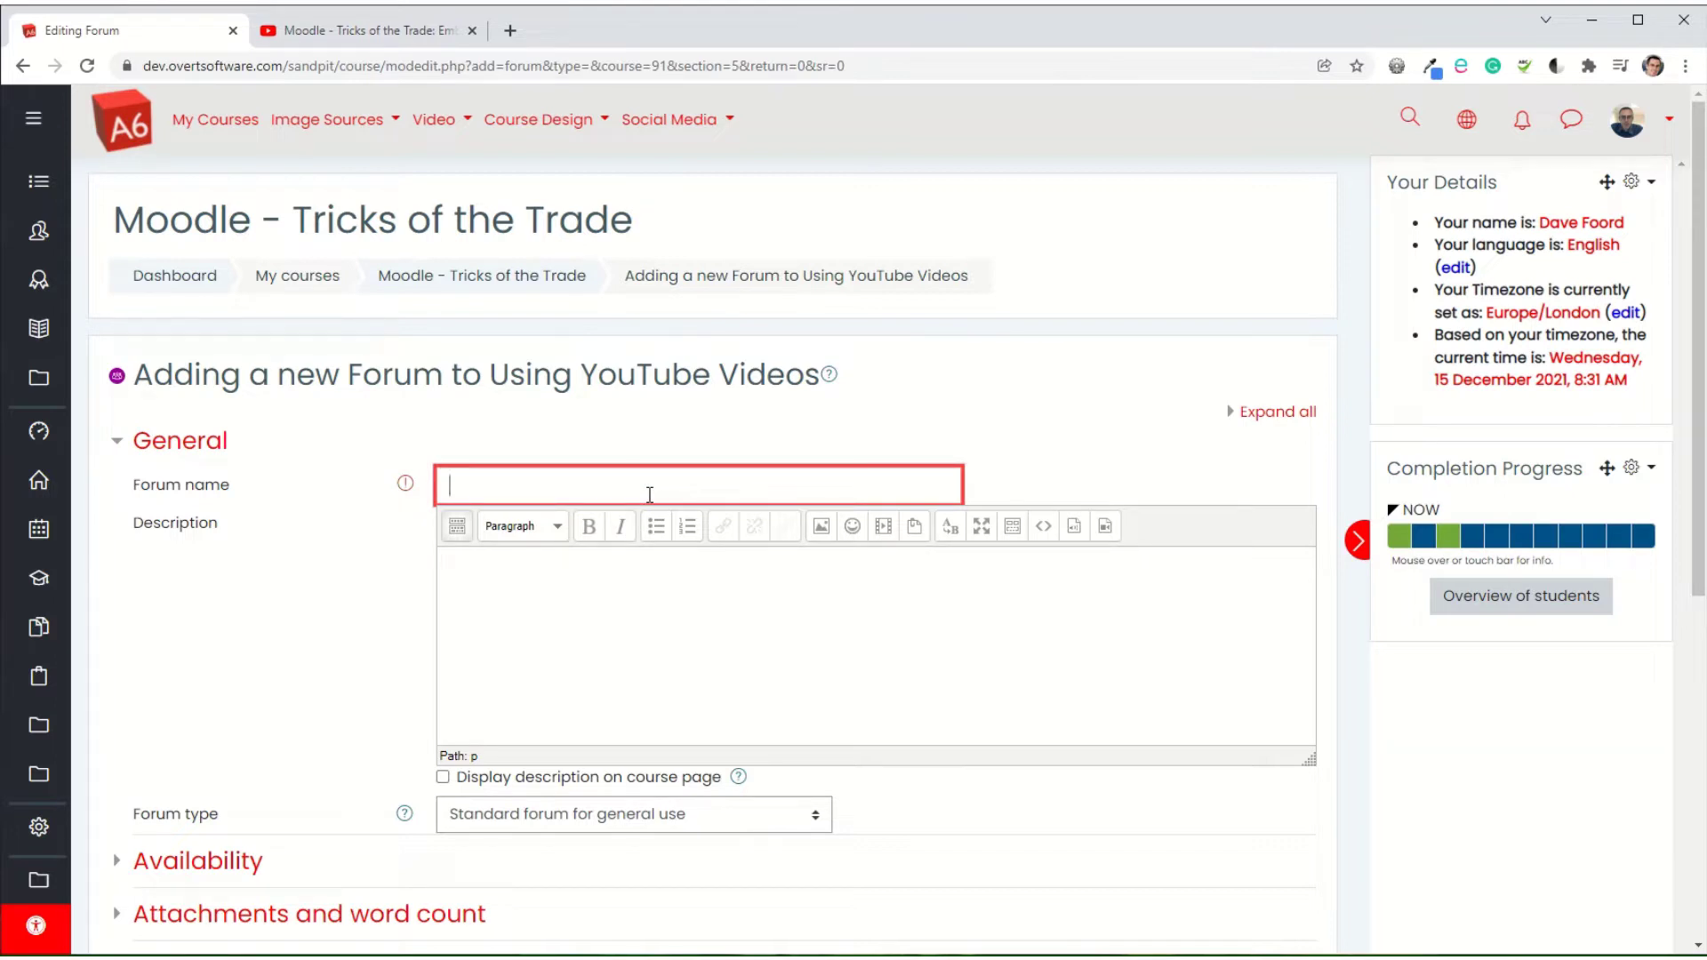
pyautogui.write('Discussion activity with video')
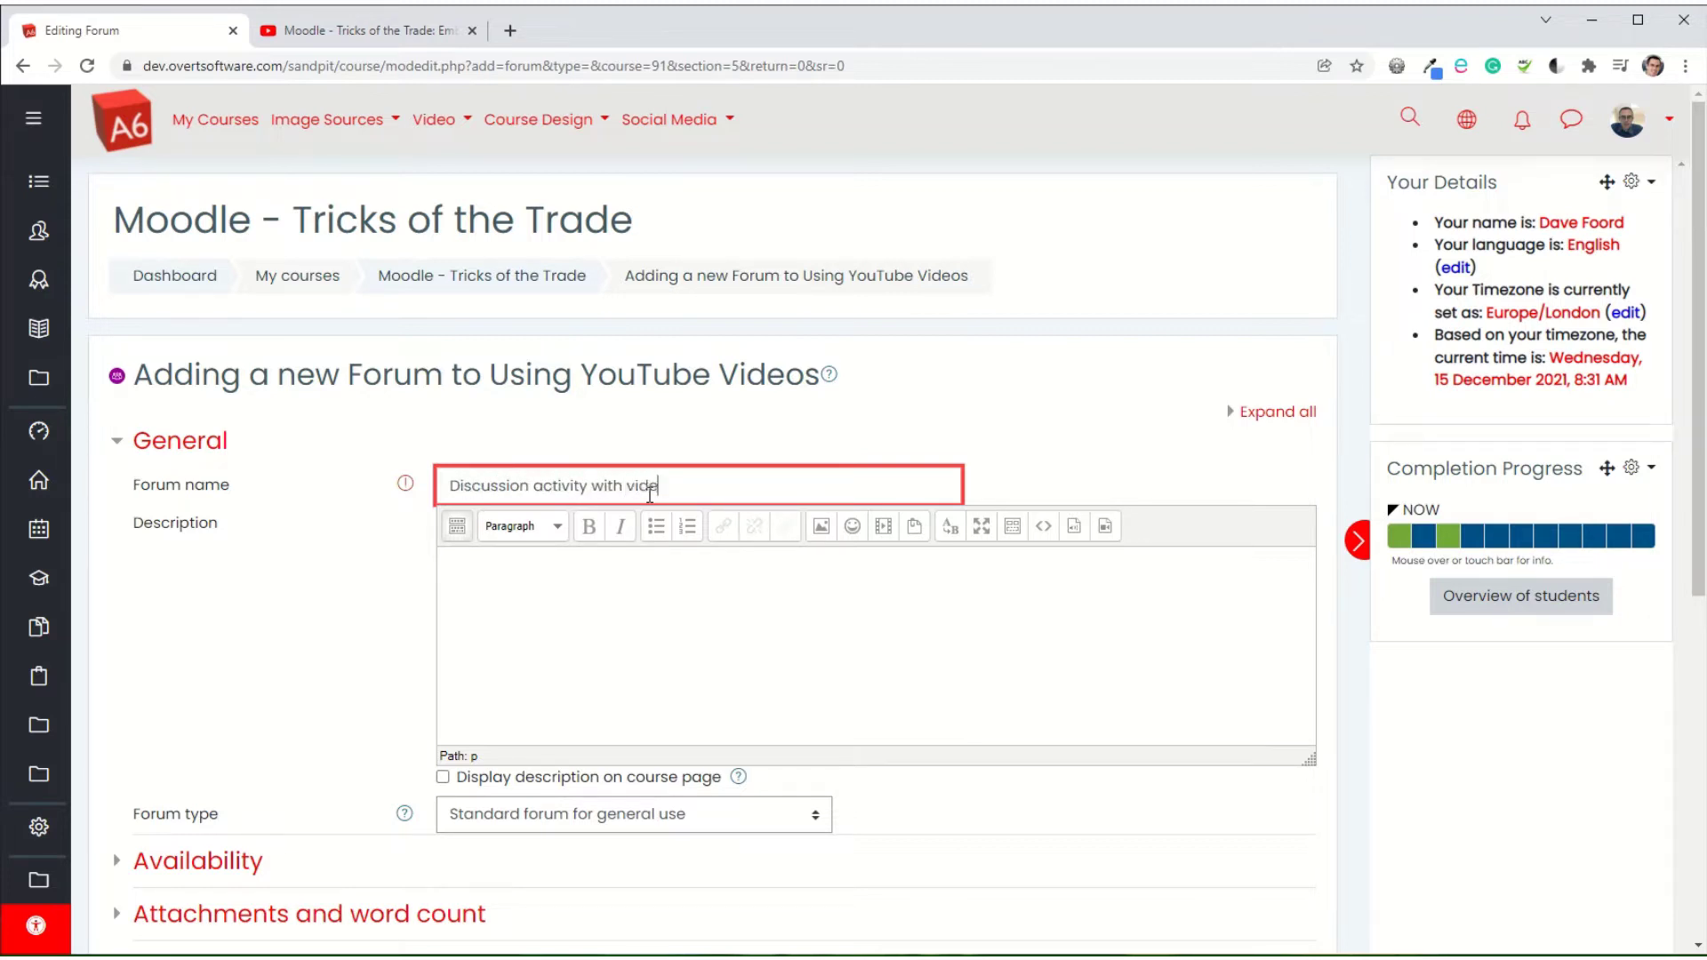
pyautogui.click(559, 596)
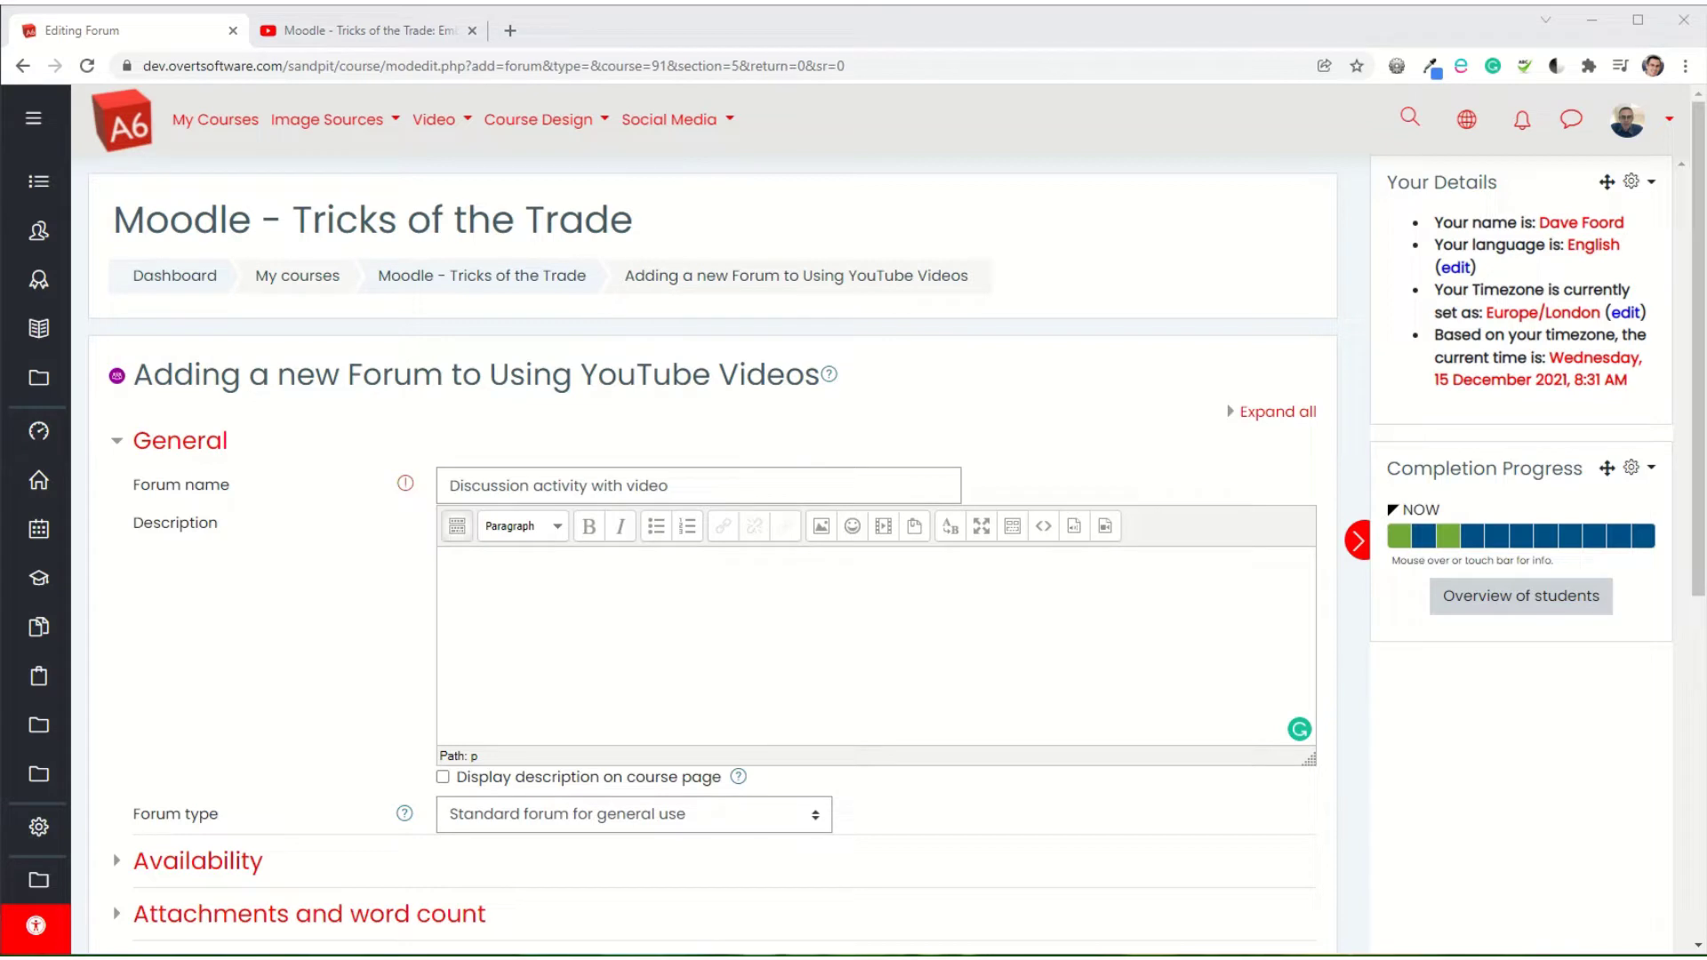
pyautogui.click(658, 640)
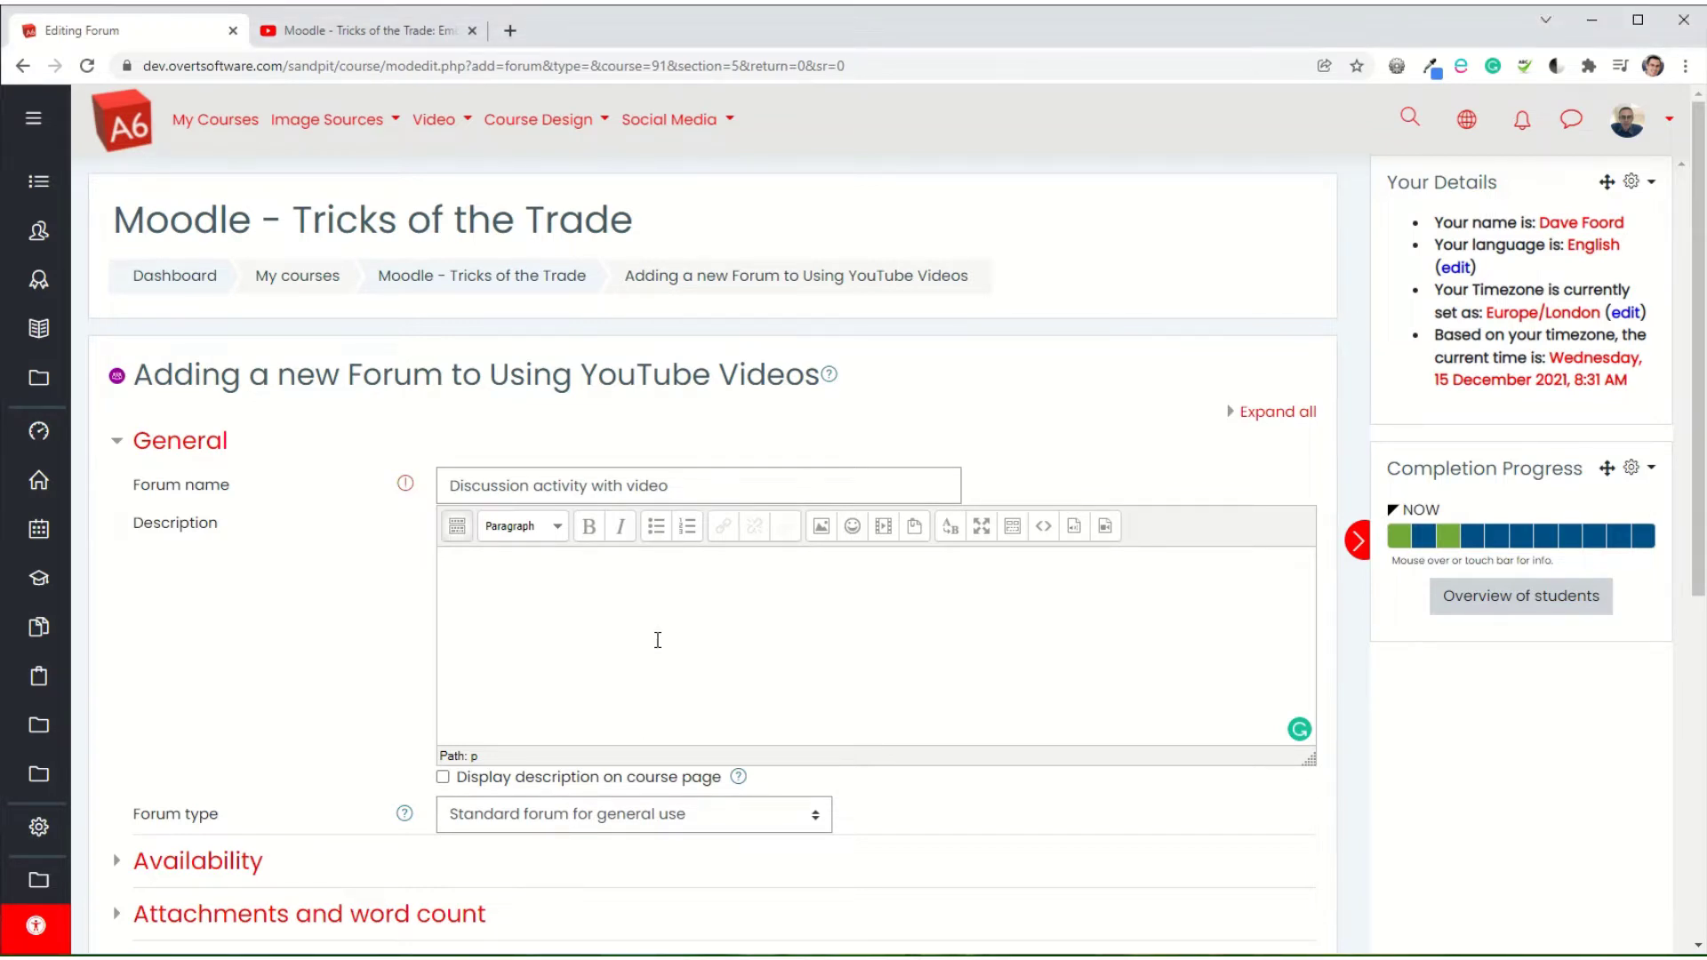
pyautogui.write('The video below, shows how to embed an H5p activity into another Moodle activity. Watch the video, and then think about what are the advantages and disadvantages of doing this. Once you have watched the video, start add a new discussion topic, detailing these advantages and disadvantages.')
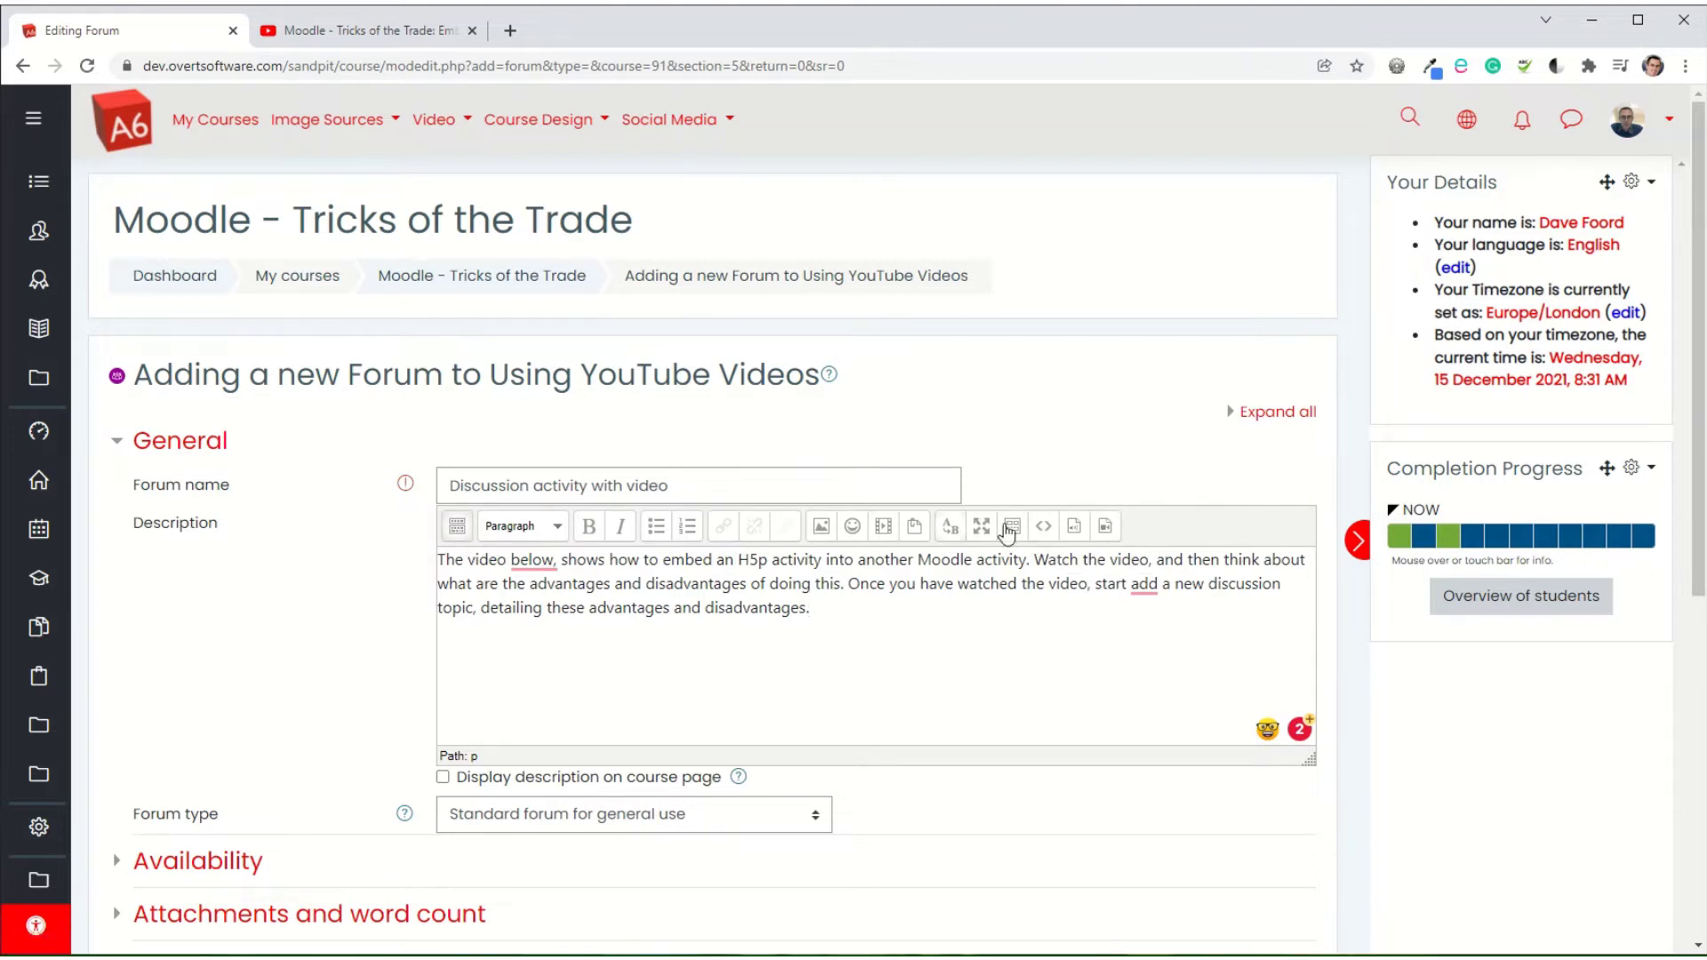
# - Paste the YouTube iframe embed code below the paragraph in the forum description's HTML source and apply the update
pyautogui.click(457, 528)
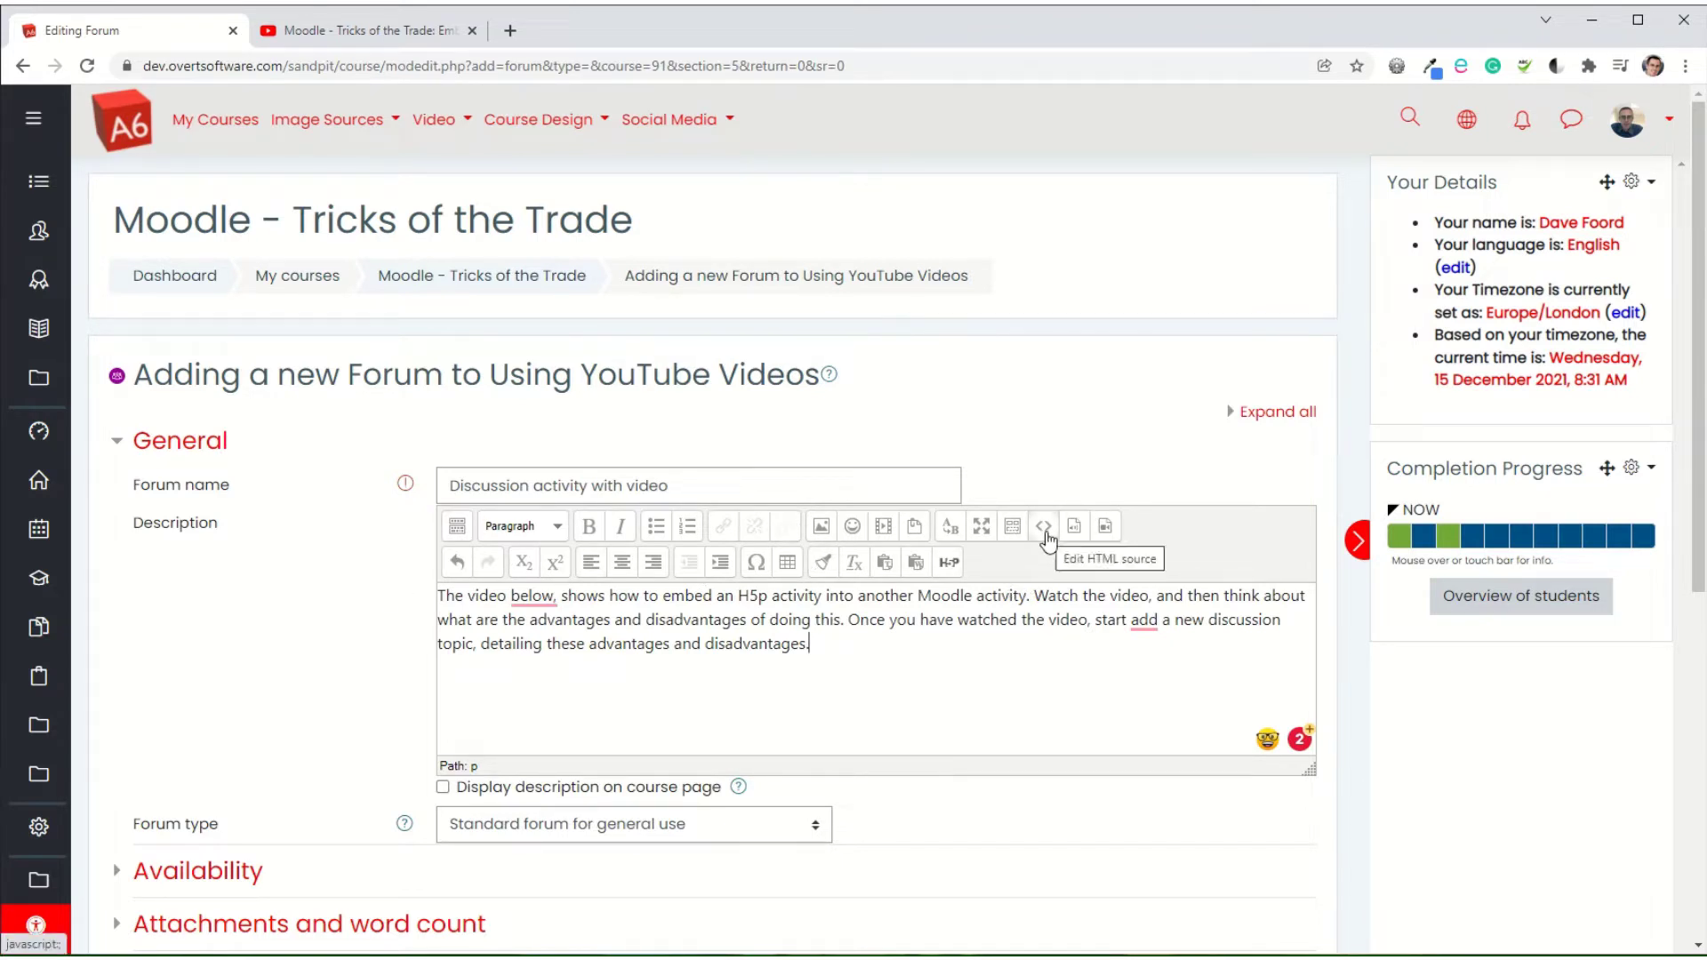
pyautogui.click(1044, 533)
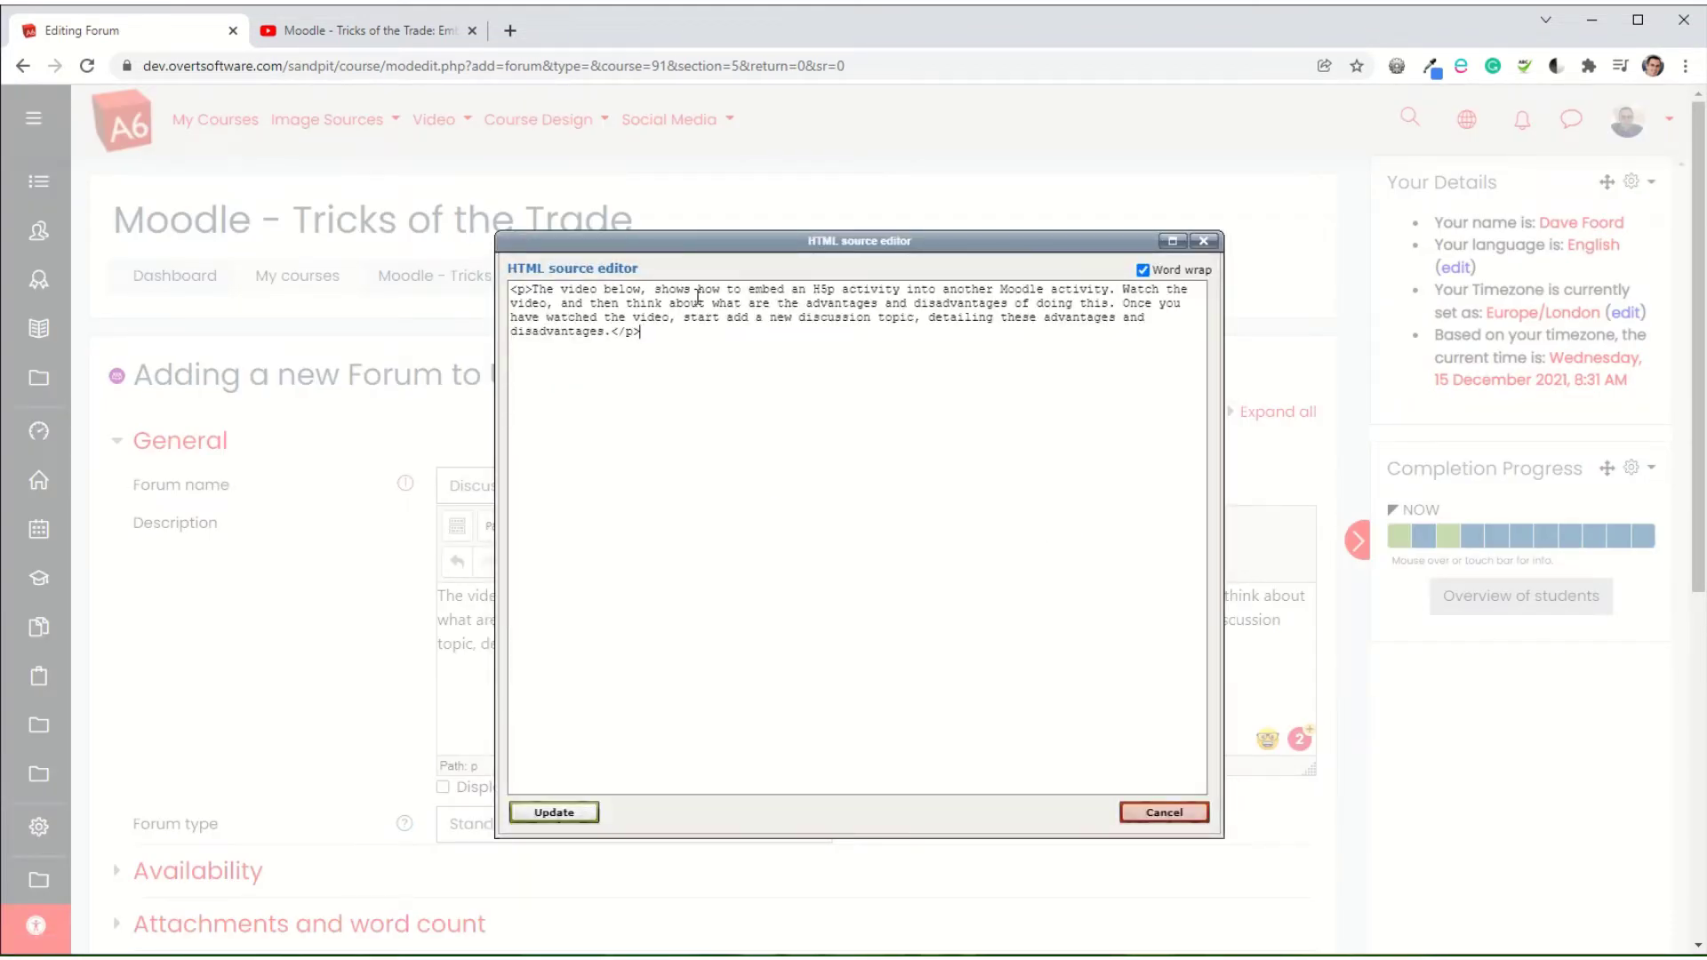
pyautogui.click(666, 347)
pyautogui.click(364, 44)
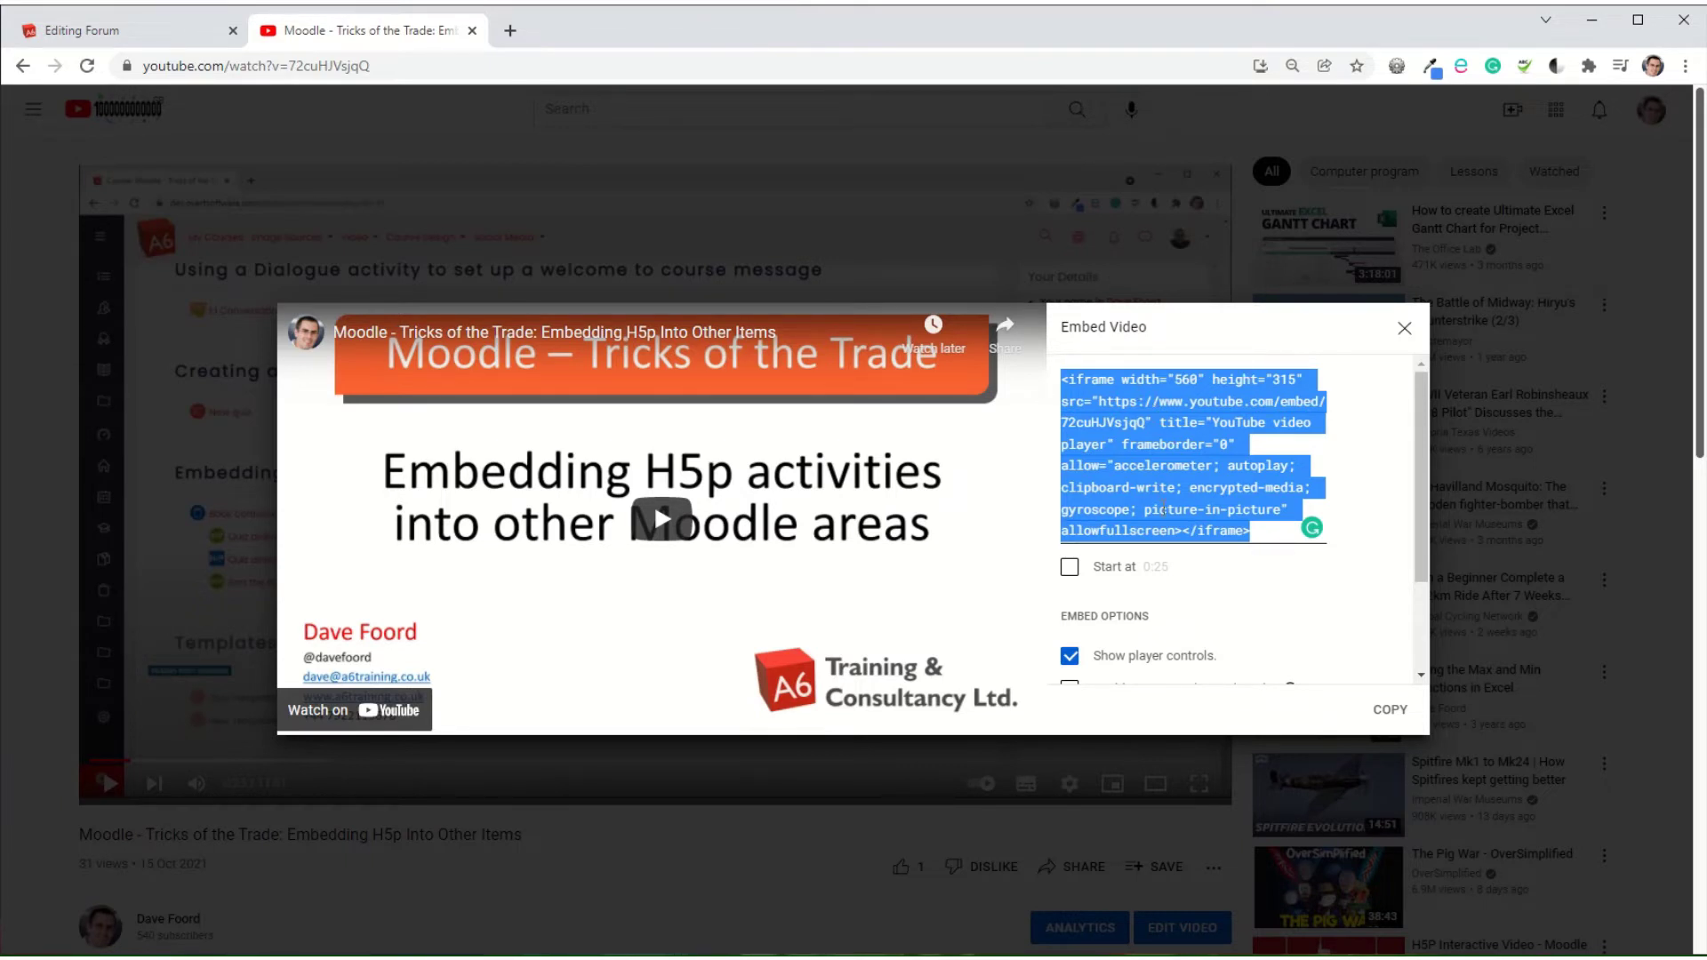
pyautogui.click(119, 32)
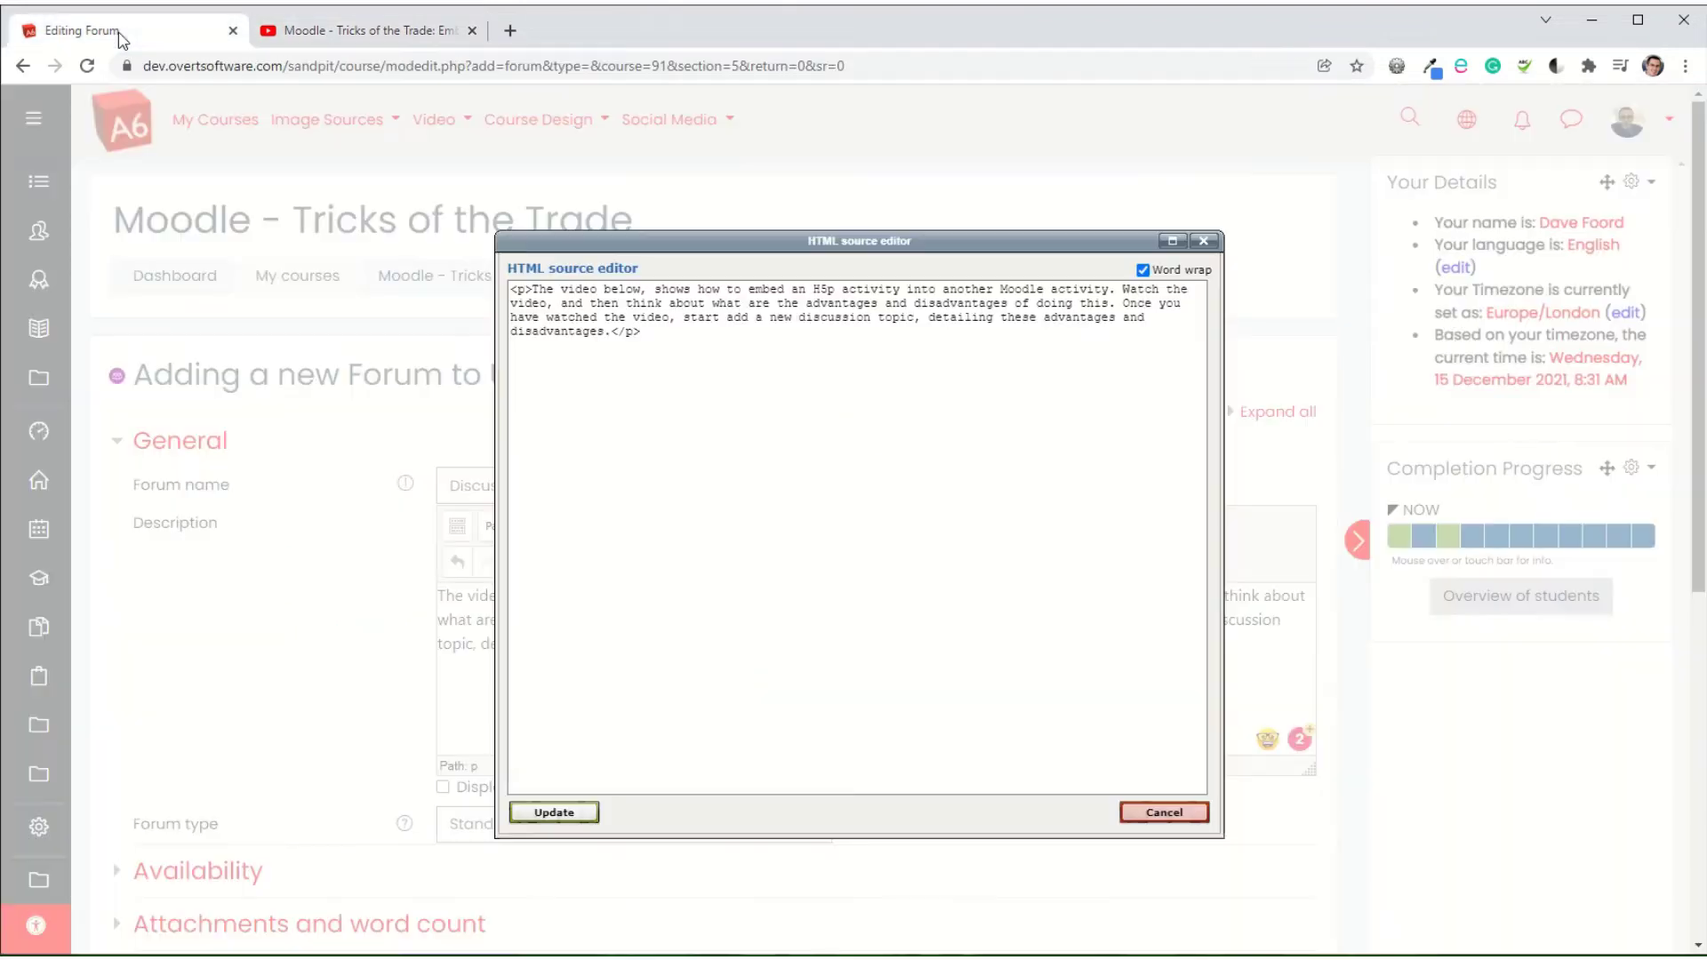
pyautogui.click(664, 338)
pyautogui.write('<iframe width="560" height="315" src="https://www.youtube.com/embed/72cuHJVsjqQ" title="YouTube video player" frameborder="0" allow="accelerometer; autoplay; clipboard-write; encrypted-media; gyroscope; picture-in-picture" allowfullscreen></iframe>')
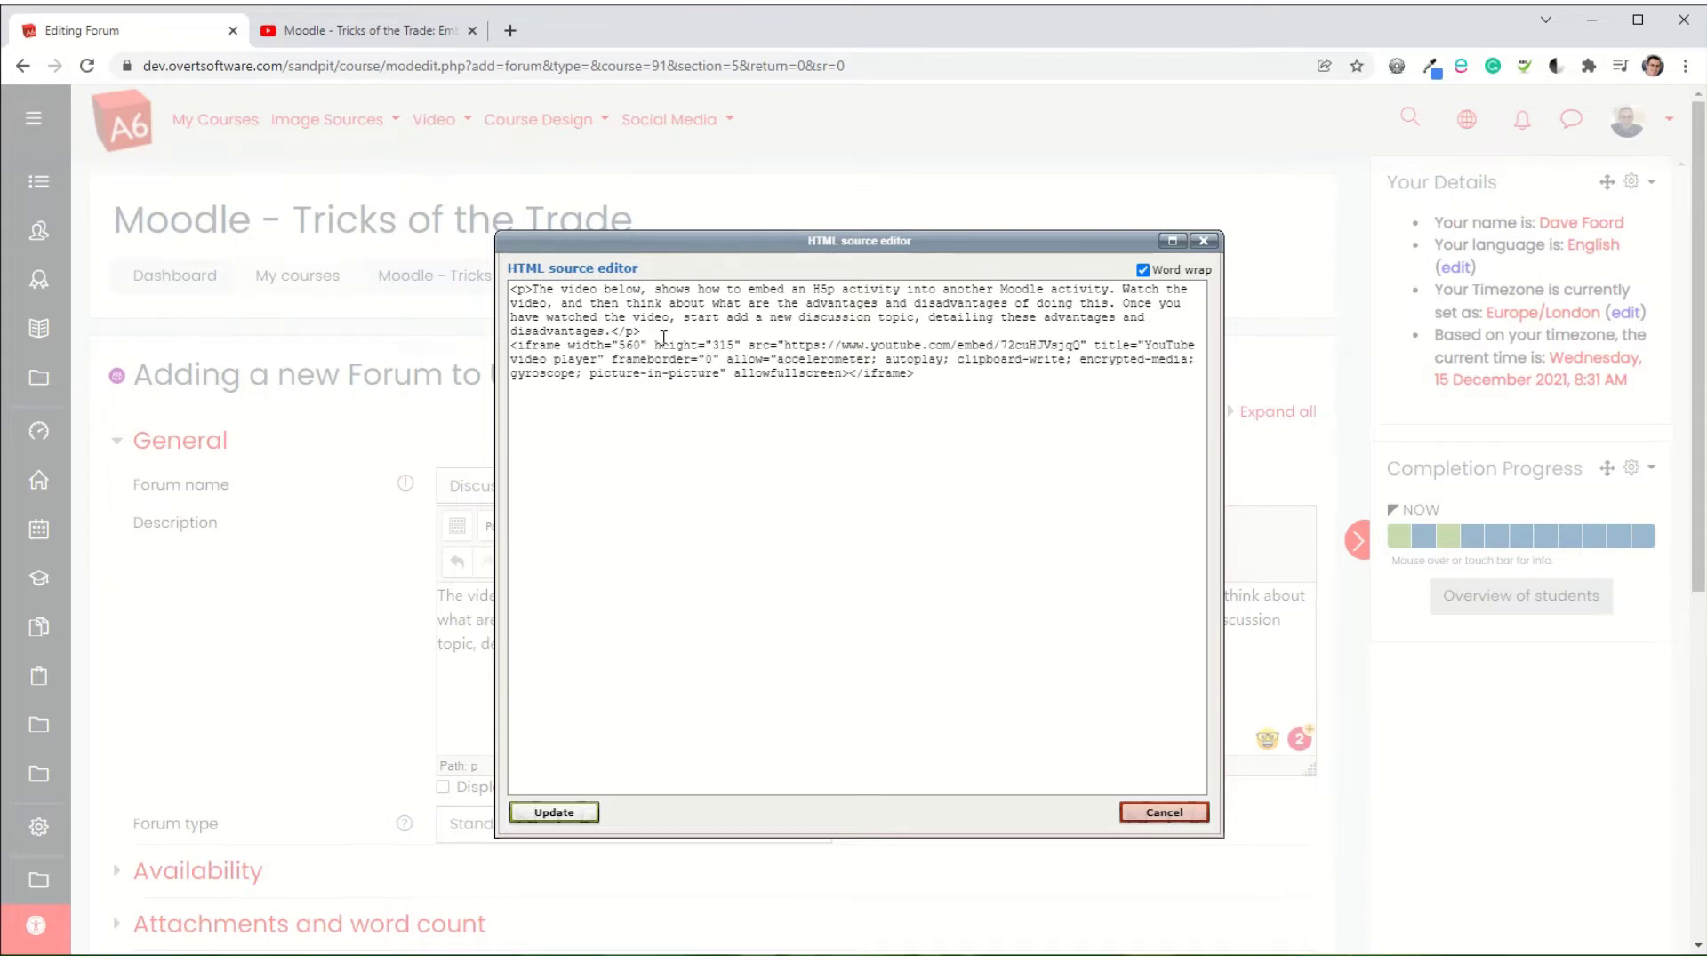
pyautogui.click(558, 812)
# - Examine the embedded video in the description and the option for displaying the description on the course page
pyautogui.scroll(-3, 1037, 637)
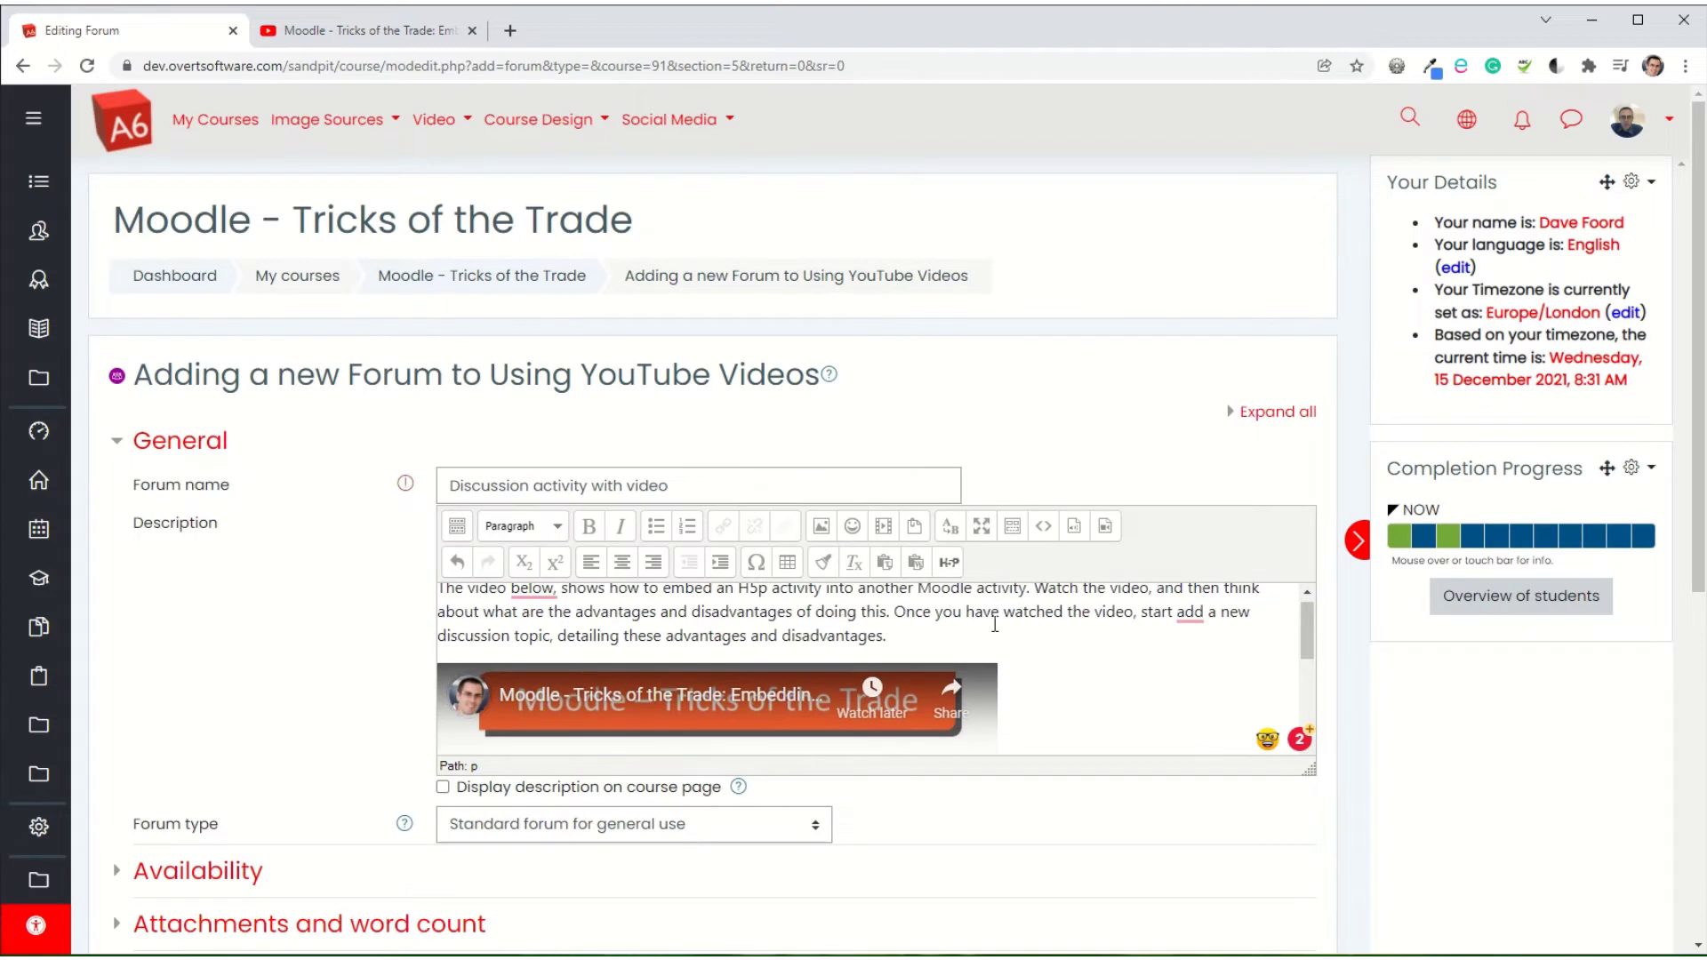
pyautogui.scroll(3, 680, 706)
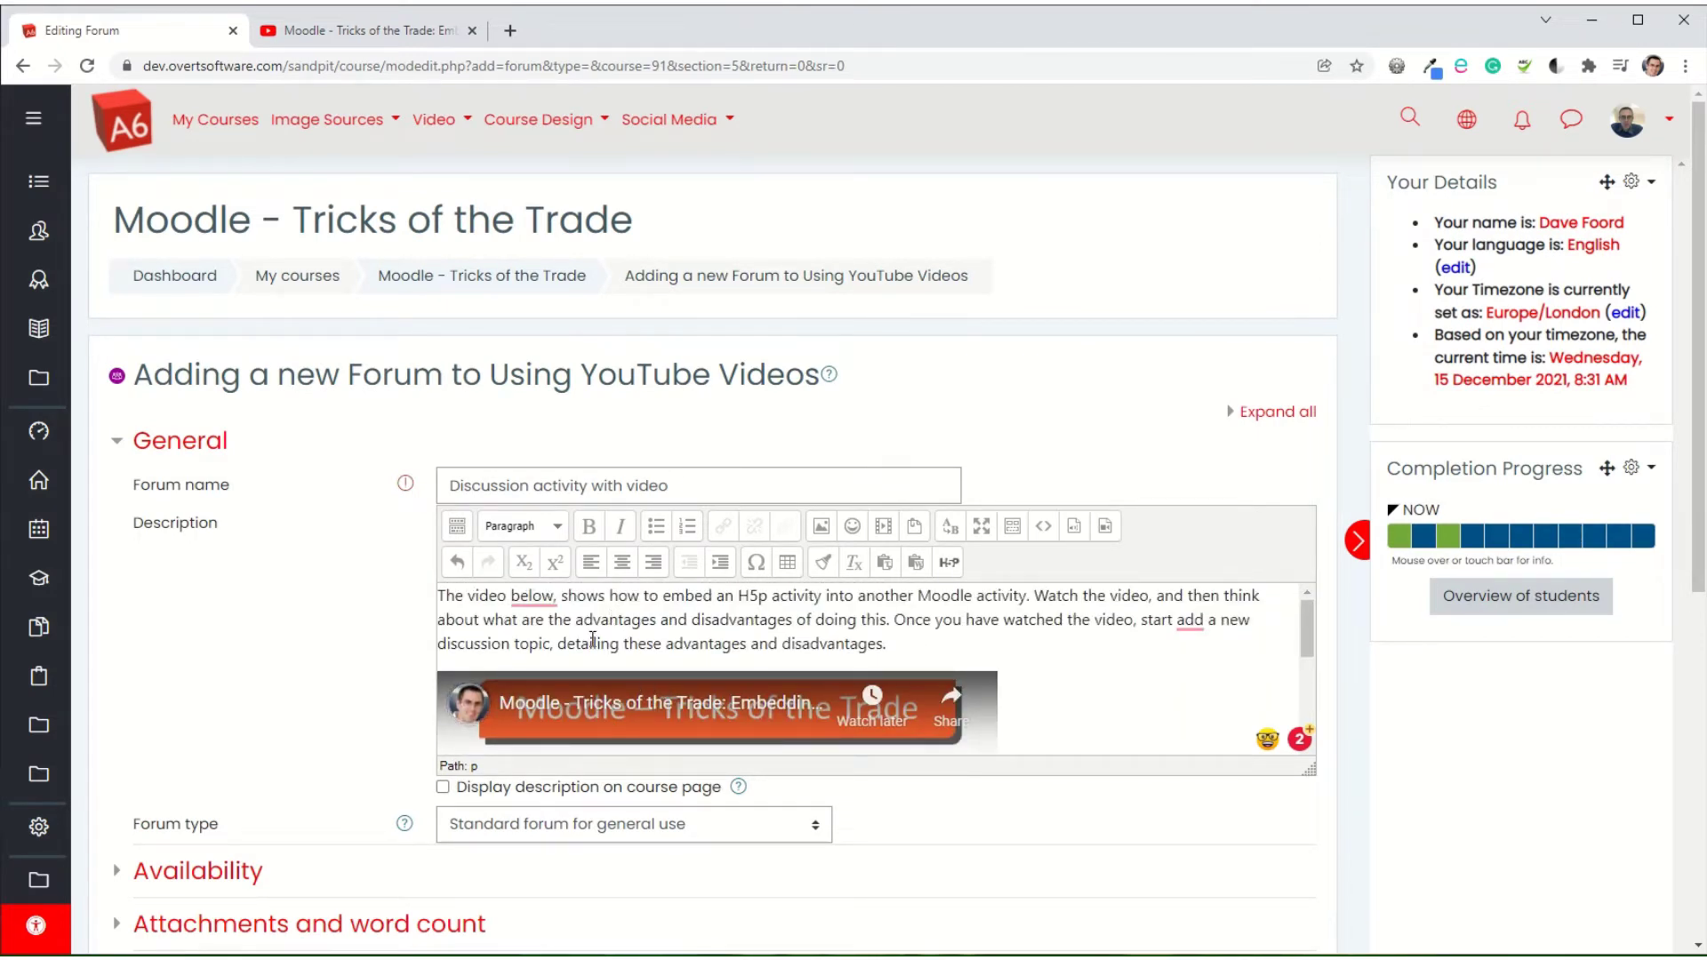
pyautogui.scroll(-3, 577, 627)
pyautogui.scroll(-2, 320, 605)
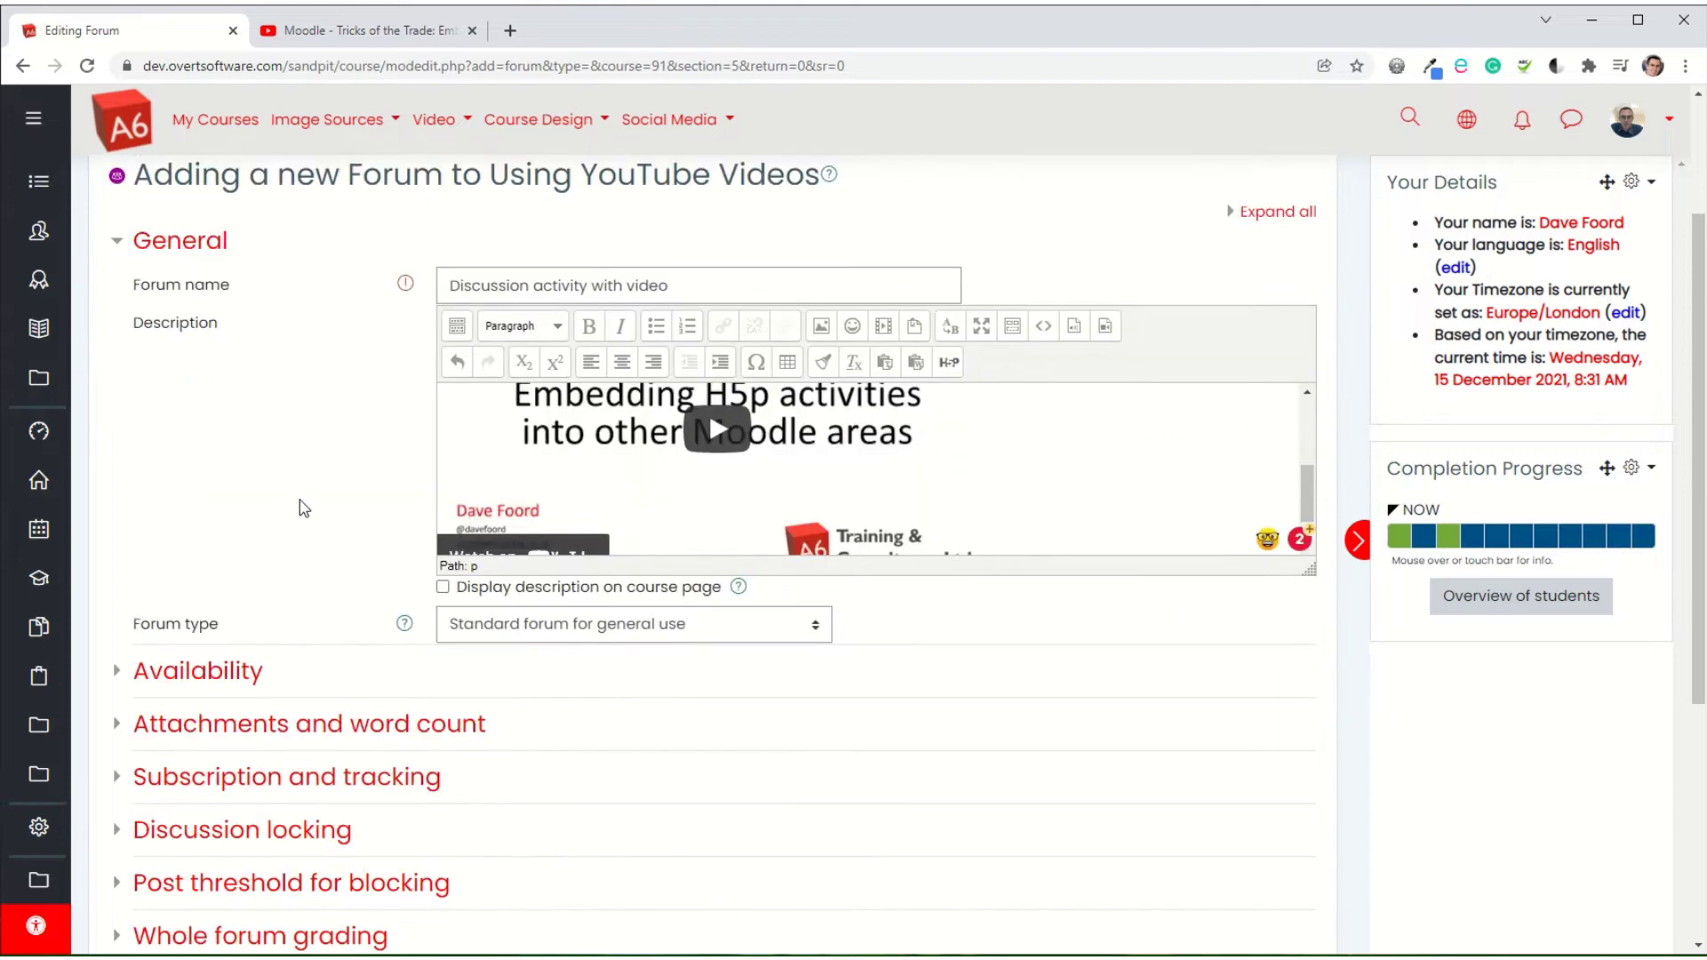
pyautogui.scroll(-2, 316, 426)
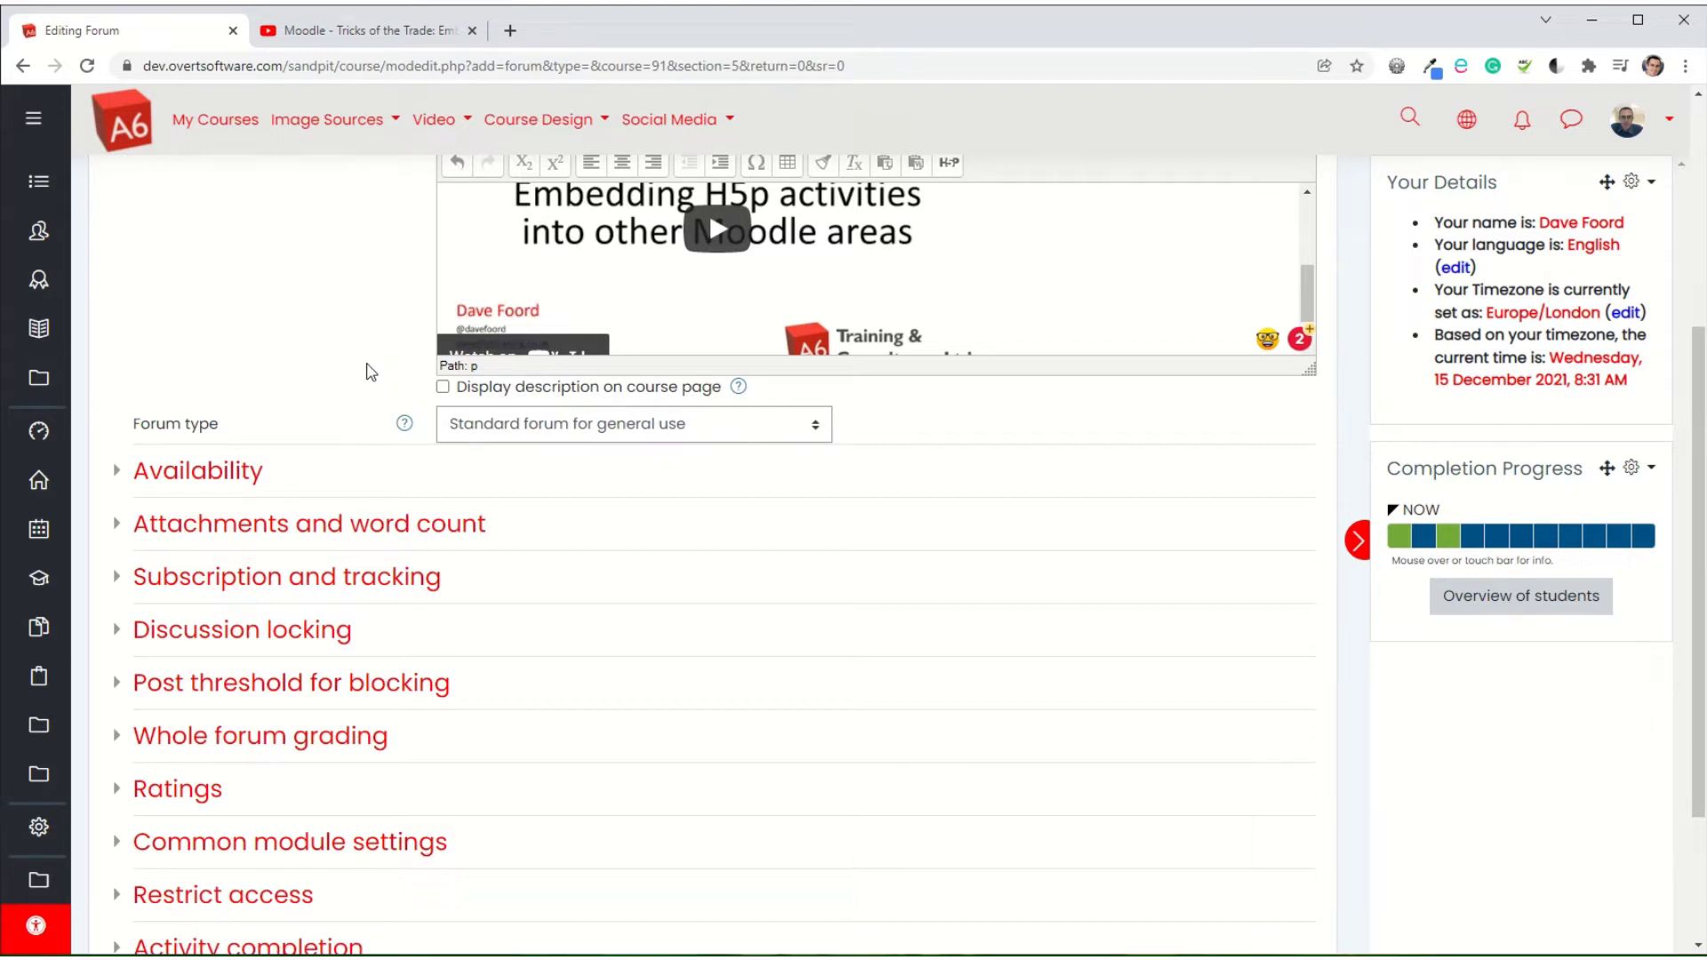
pyautogui.scroll(2, 390, 431)
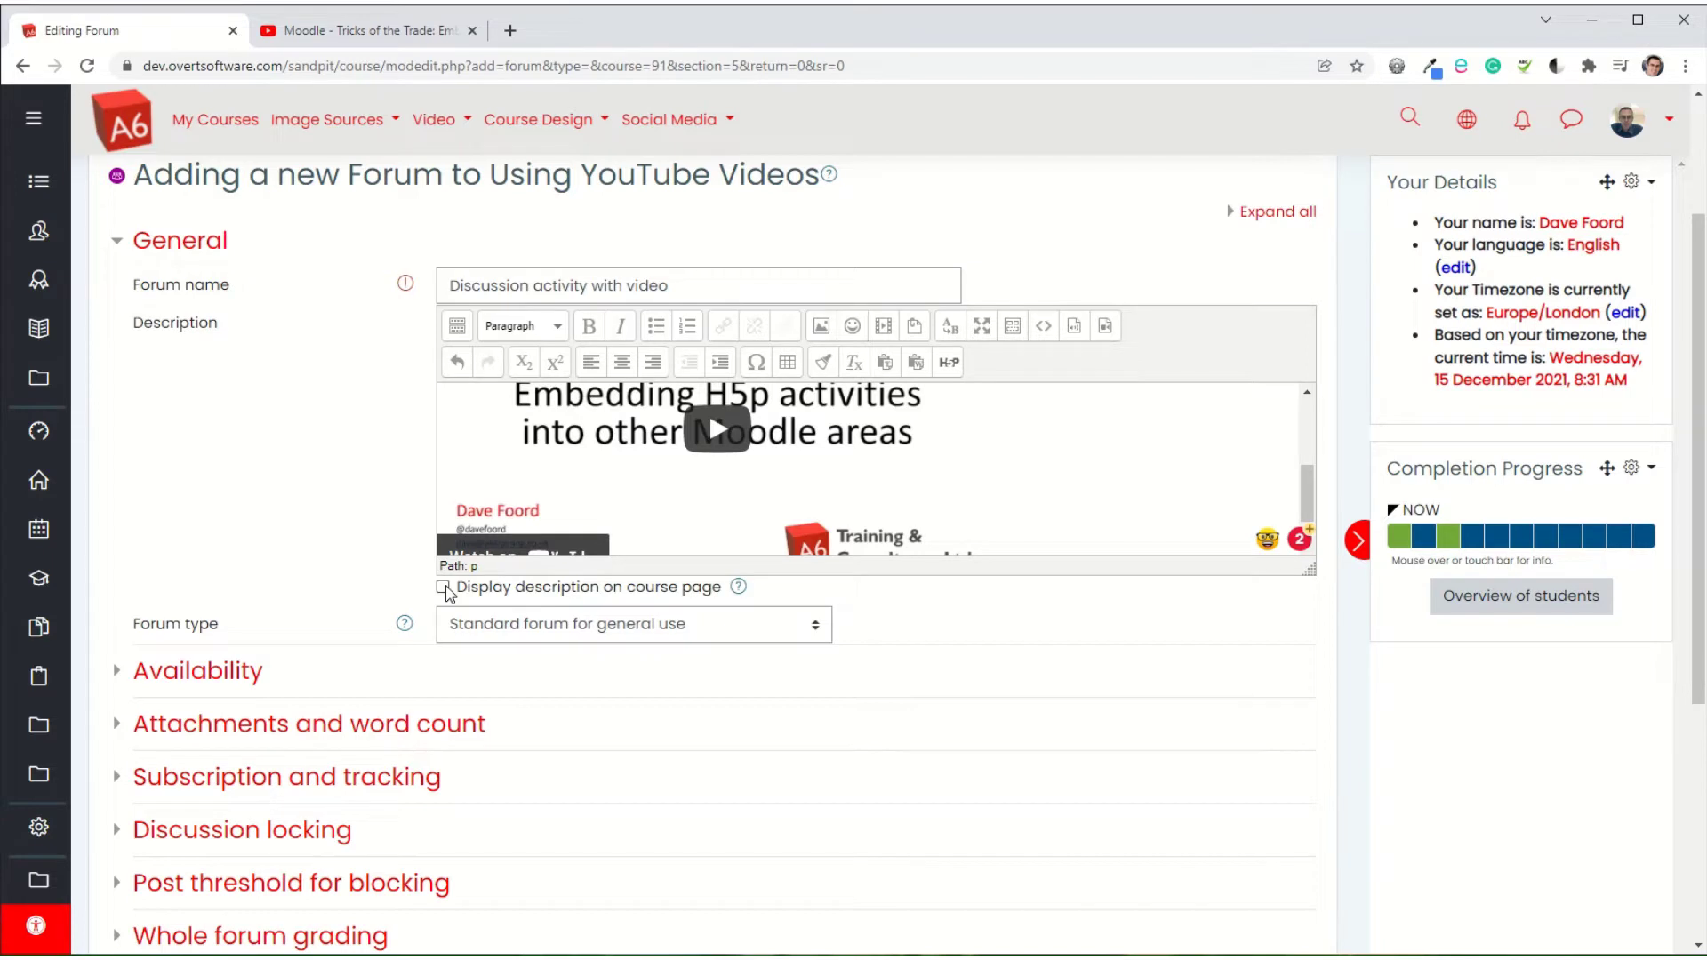
pyautogui.scroll(-3, 391, 561)
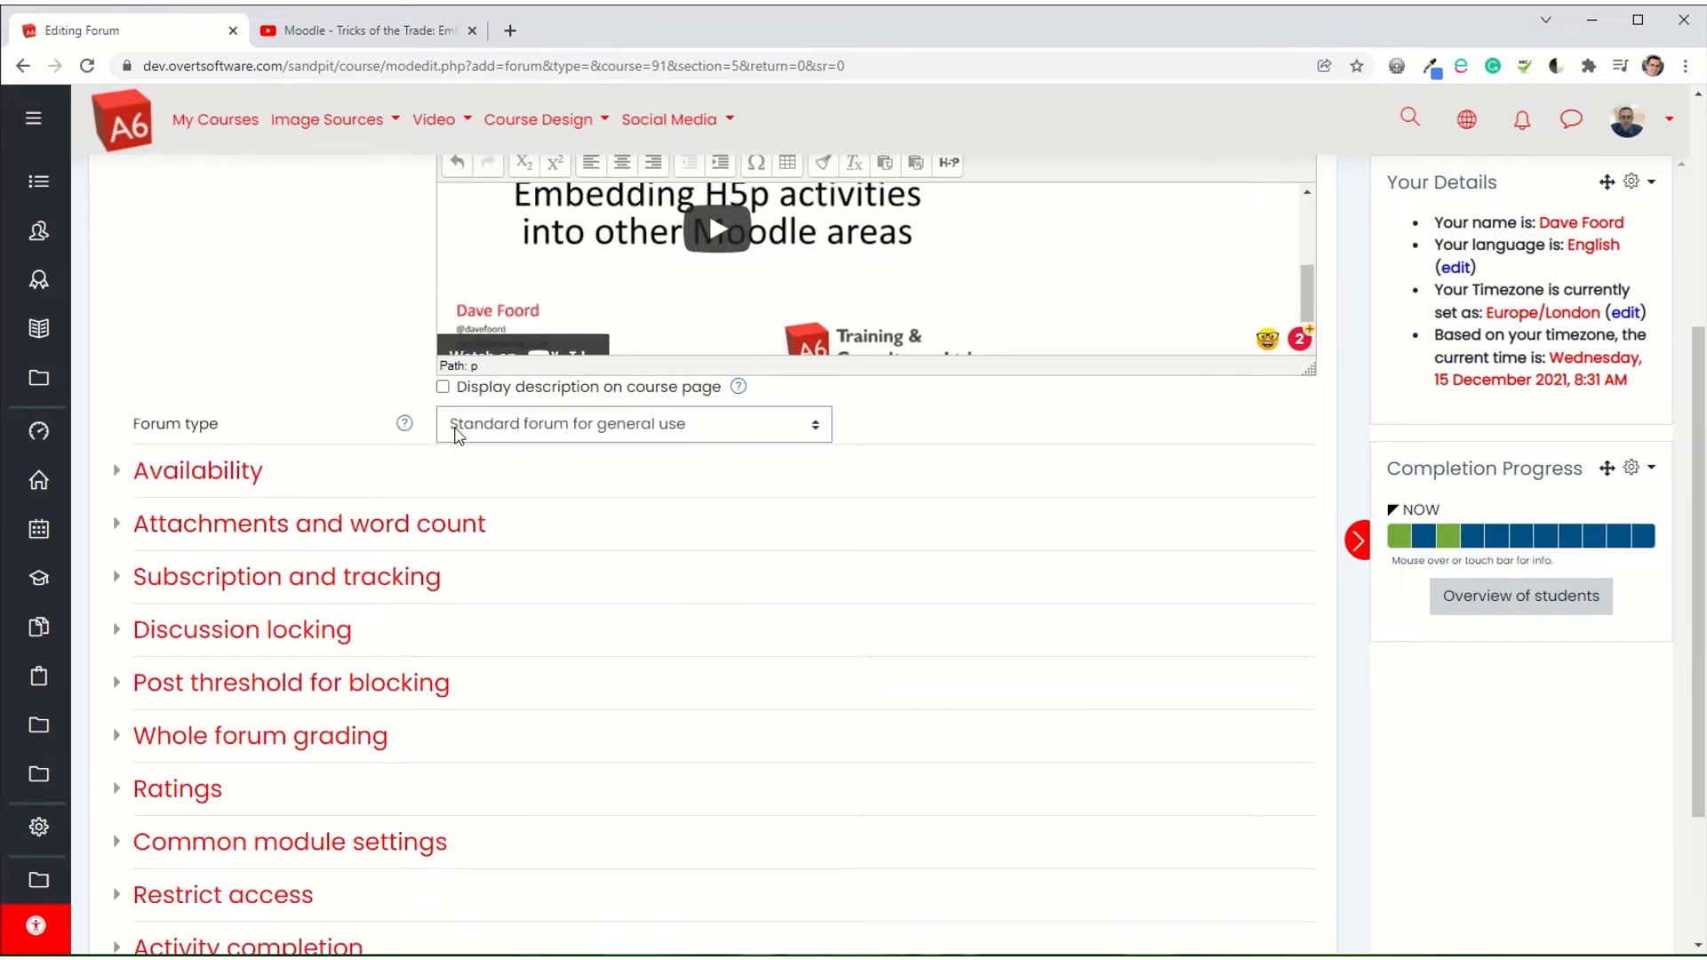
pyautogui.scroll(3, 969, 425)
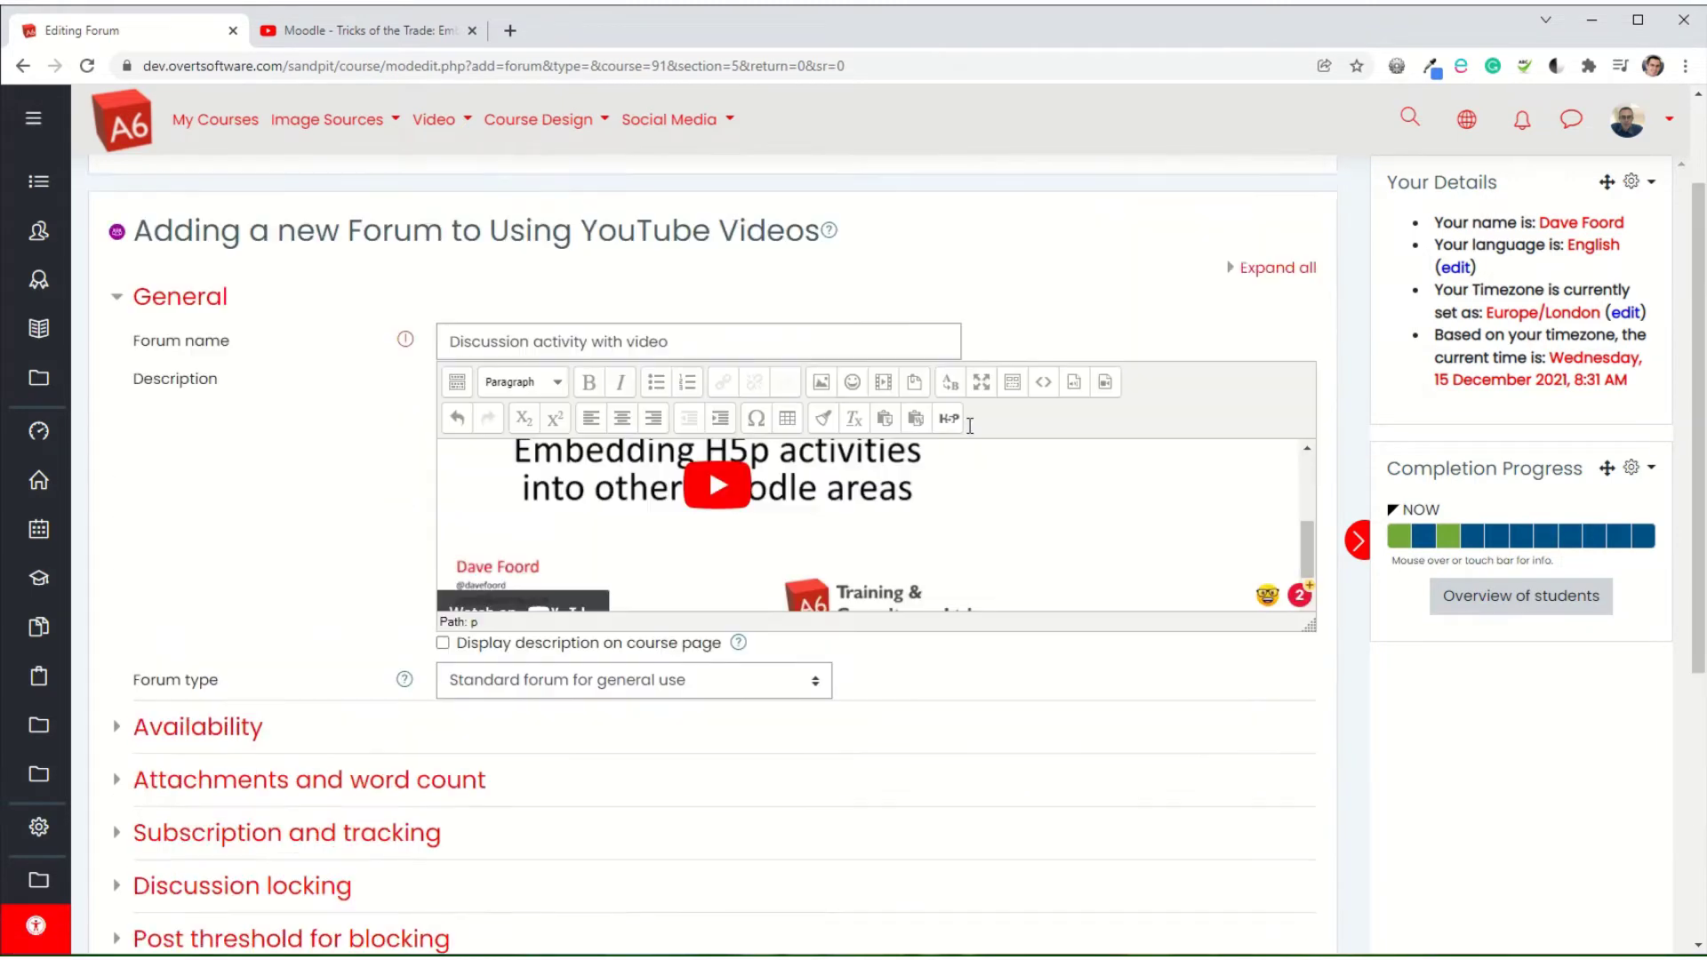
# - Expand all forum settings sections and review the Availability and the Attachments and word count options
pyautogui.scroll(2, 969, 425)
pyautogui.click(1294, 412)
pyautogui.scroll(-3, 294, 406)
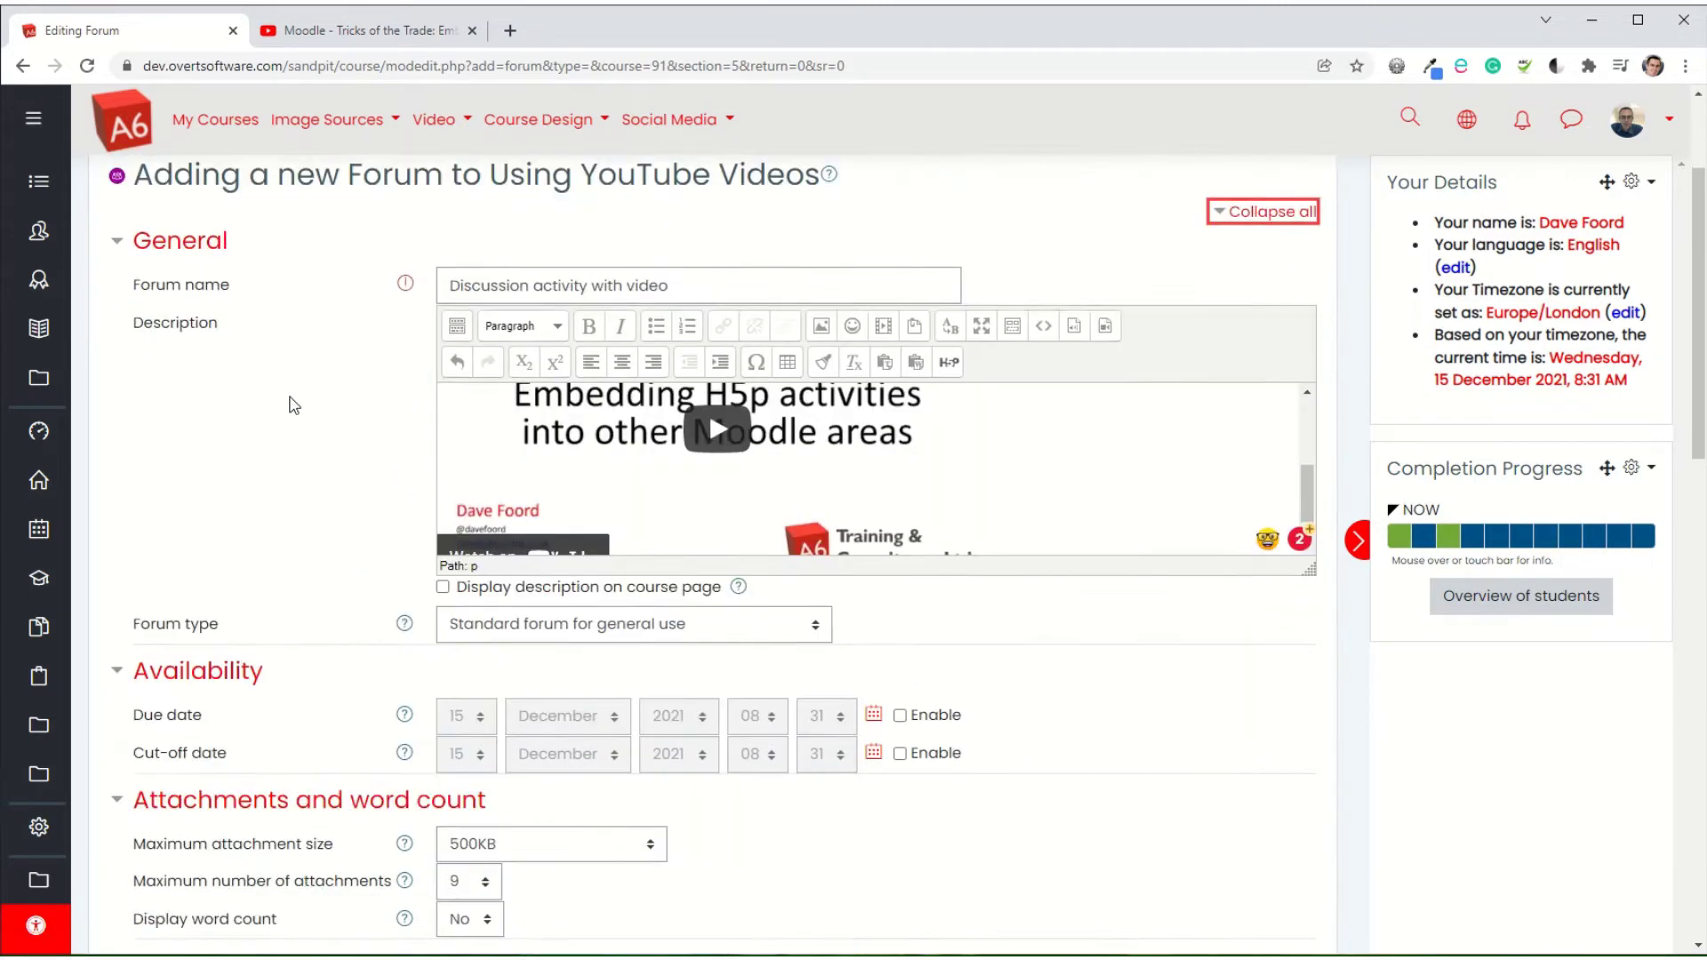
pyautogui.scroll(-2, 285, 382)
pyautogui.scroll(-2, 263, 409)
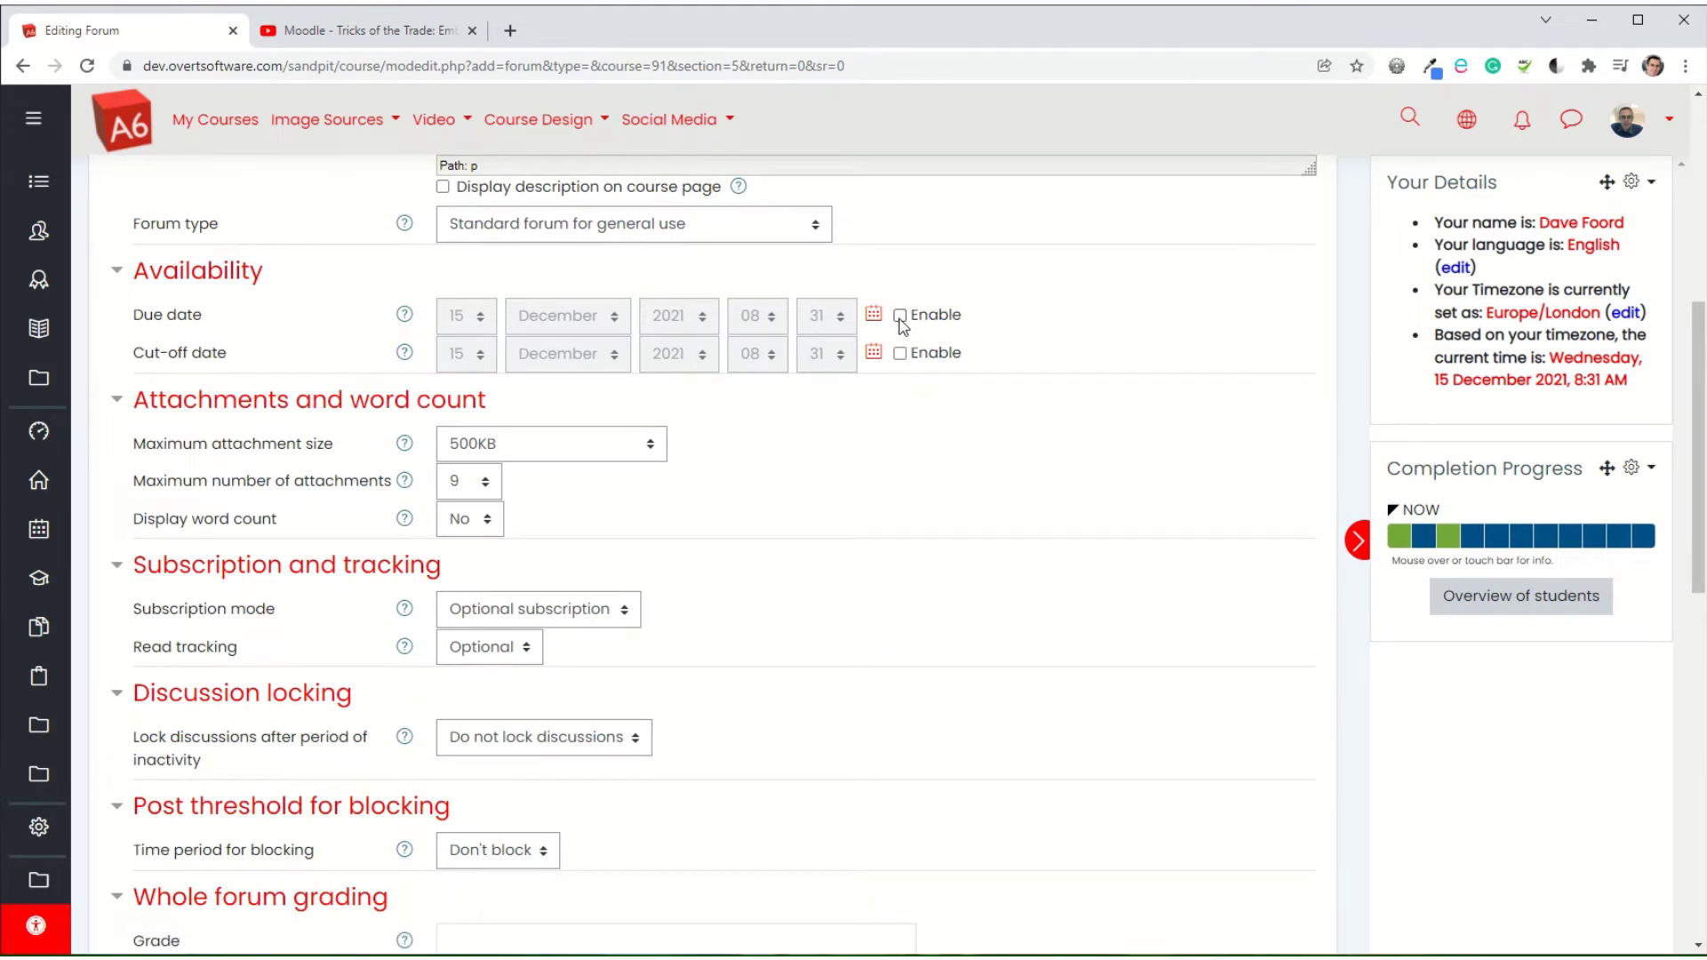
pyautogui.scroll(-2, 906, 335)
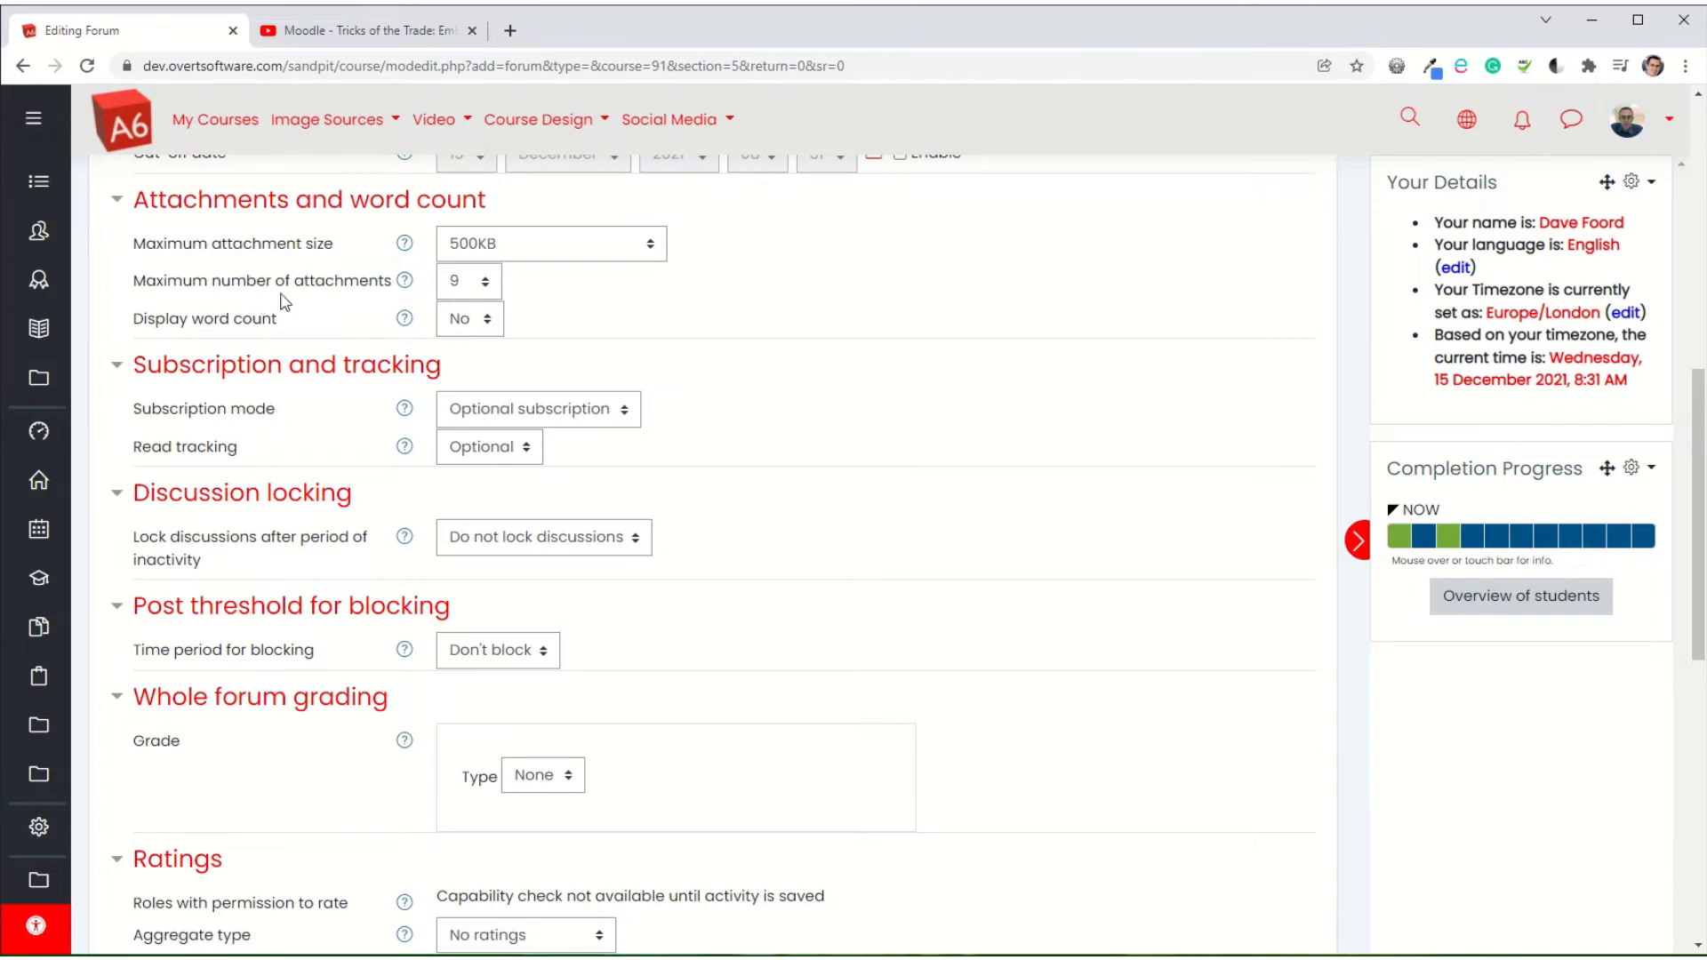
pyautogui.click(483, 281)
pyautogui.click(463, 320)
pyautogui.scroll(-2, 596, 294)
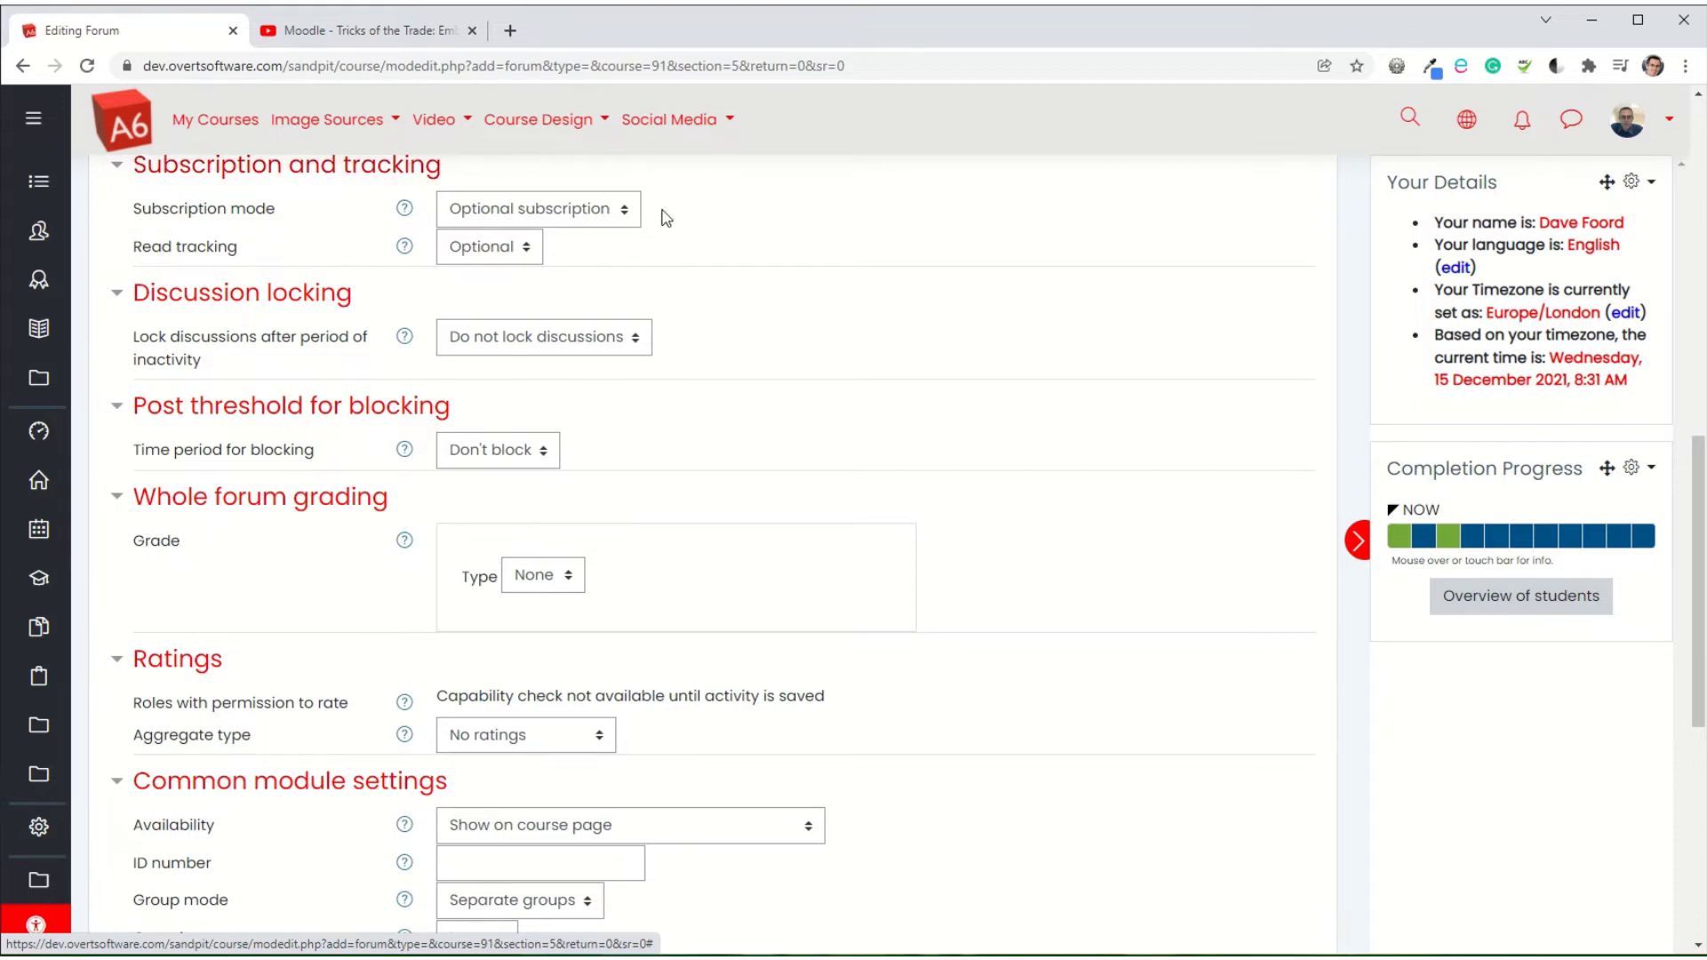
# - Review the forum's subscription mode choices and the remaining discussion locking, grading, ratings, group, access restriction and activity completion settings
pyautogui.click(625, 211)
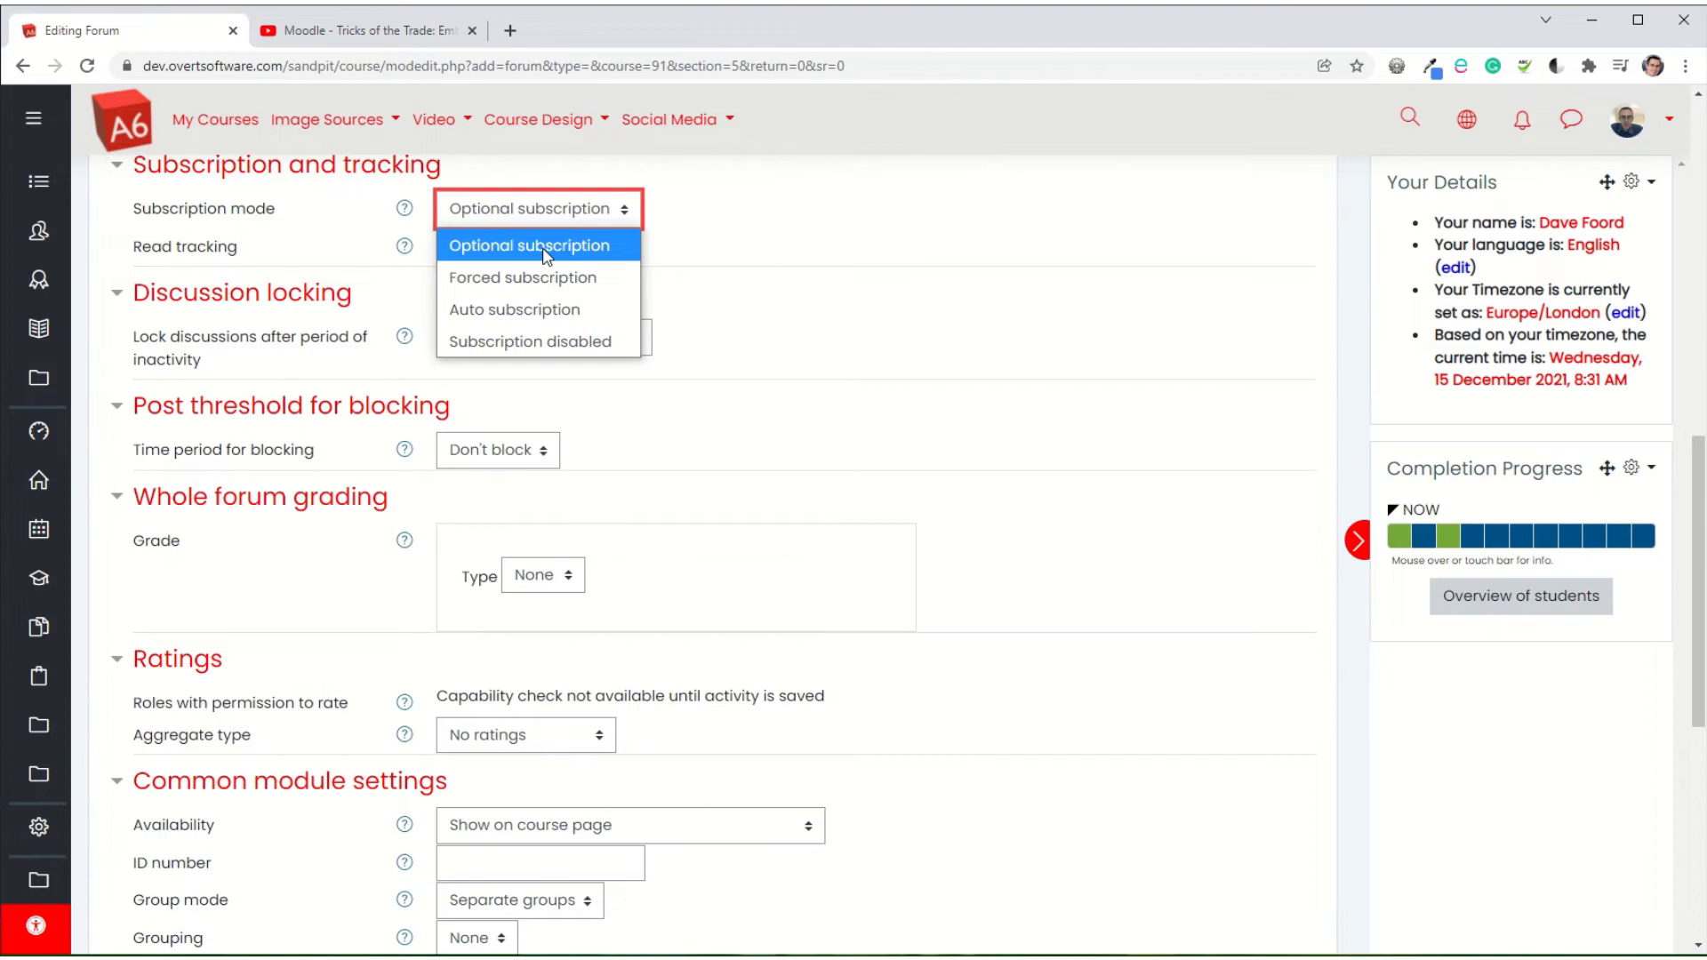
pyautogui.click(692, 240)
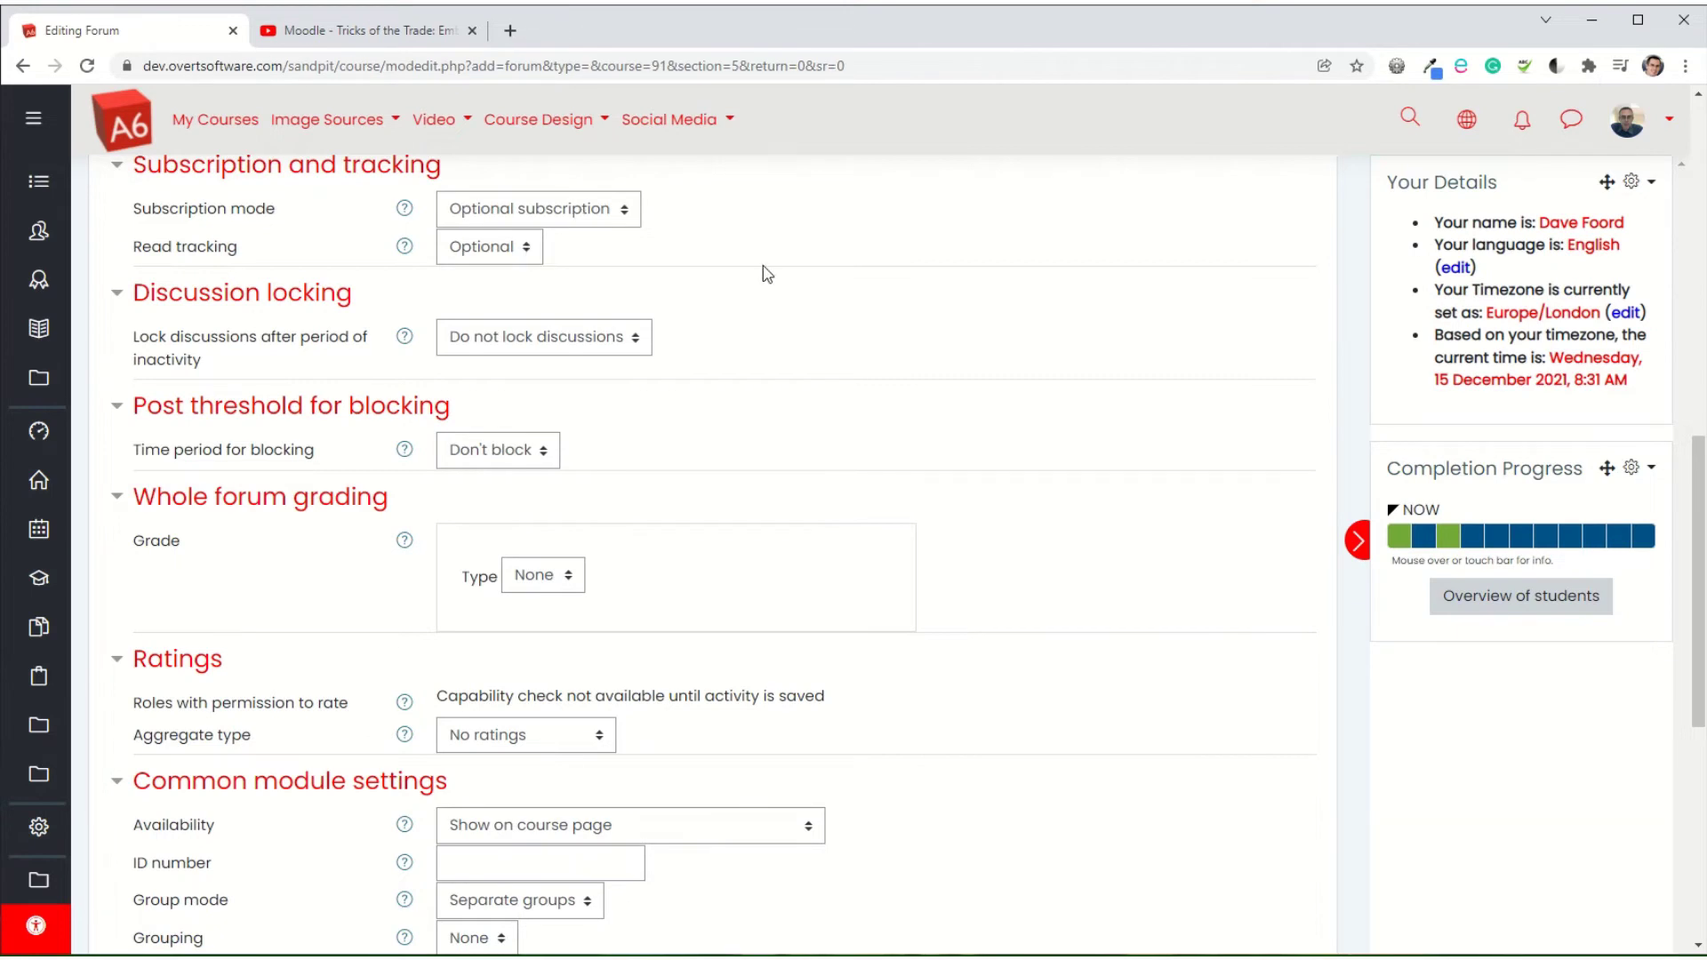
pyautogui.scroll(-2, 907, 294)
pyautogui.scroll(2, 907, 295)
pyautogui.scroll(-2, 521, 457)
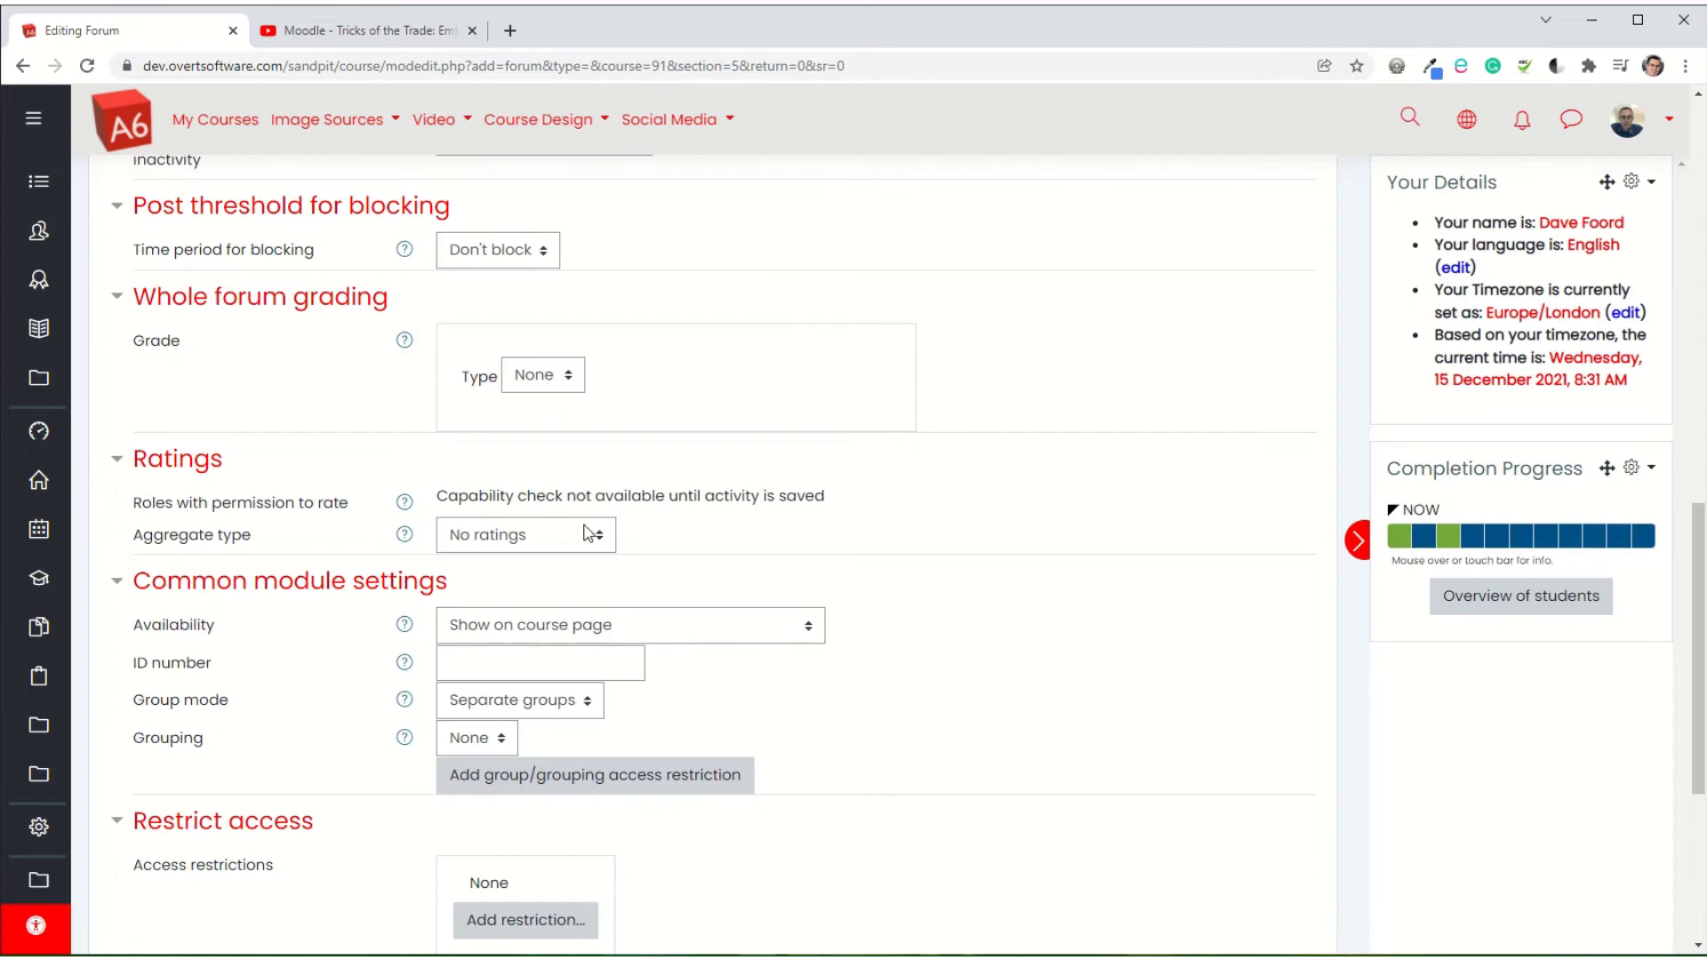
pyautogui.scroll(-5, 634, 532)
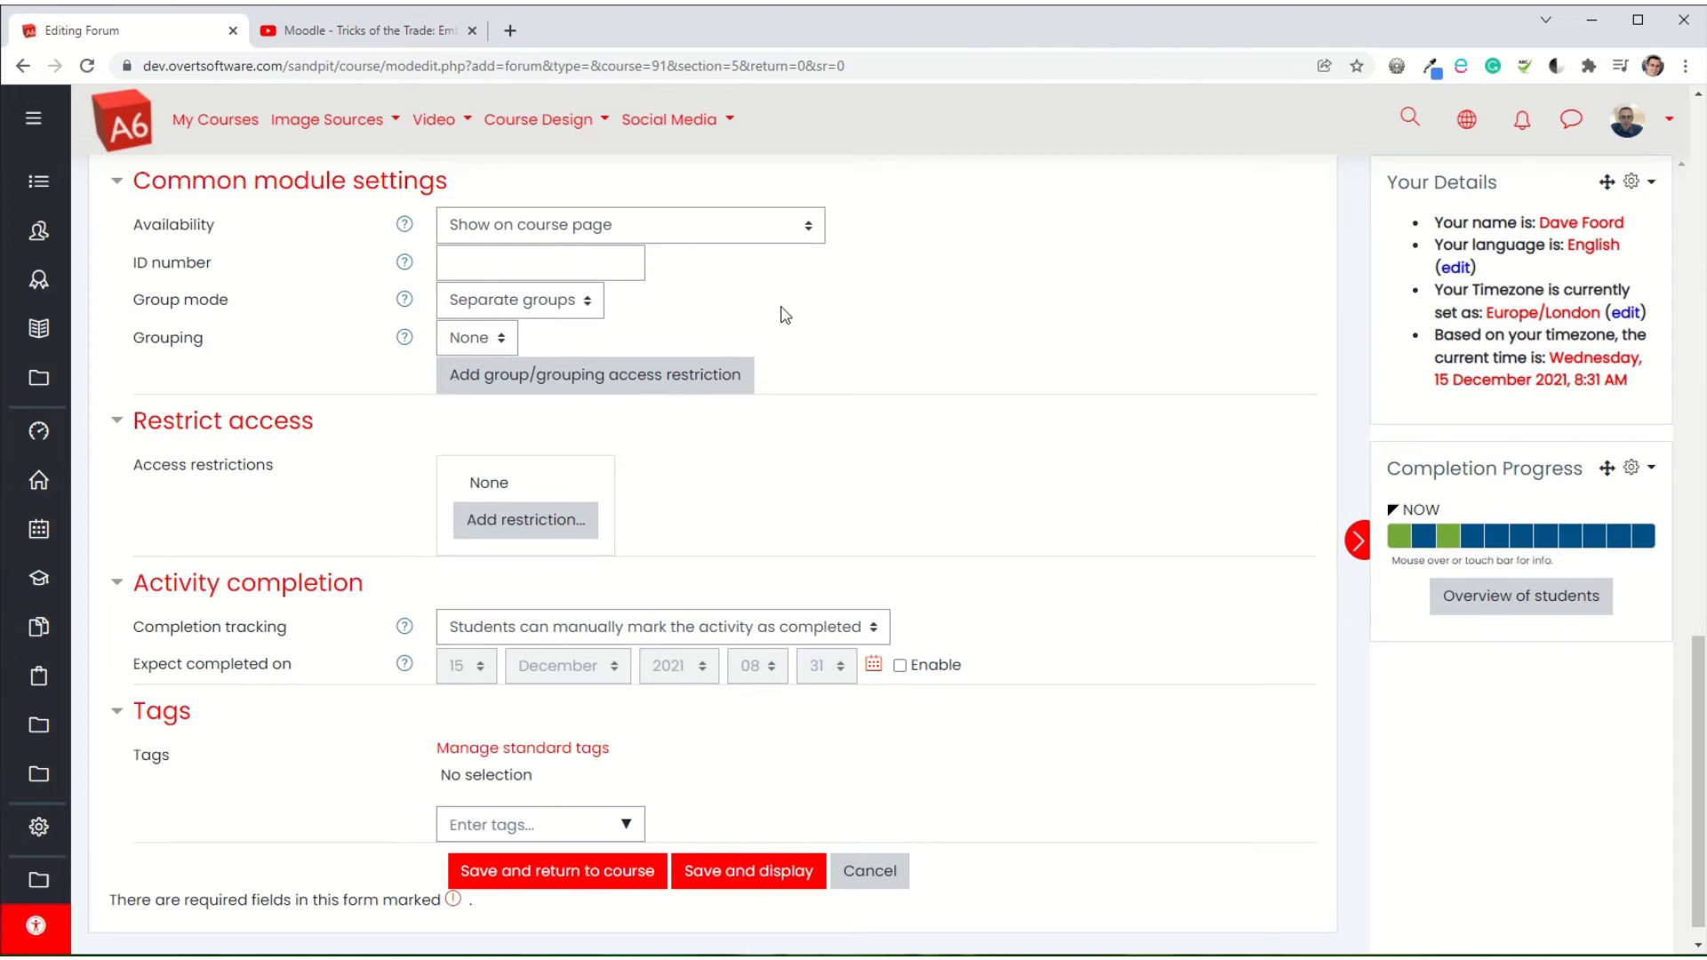
pyautogui.scroll(-1, 830, 313)
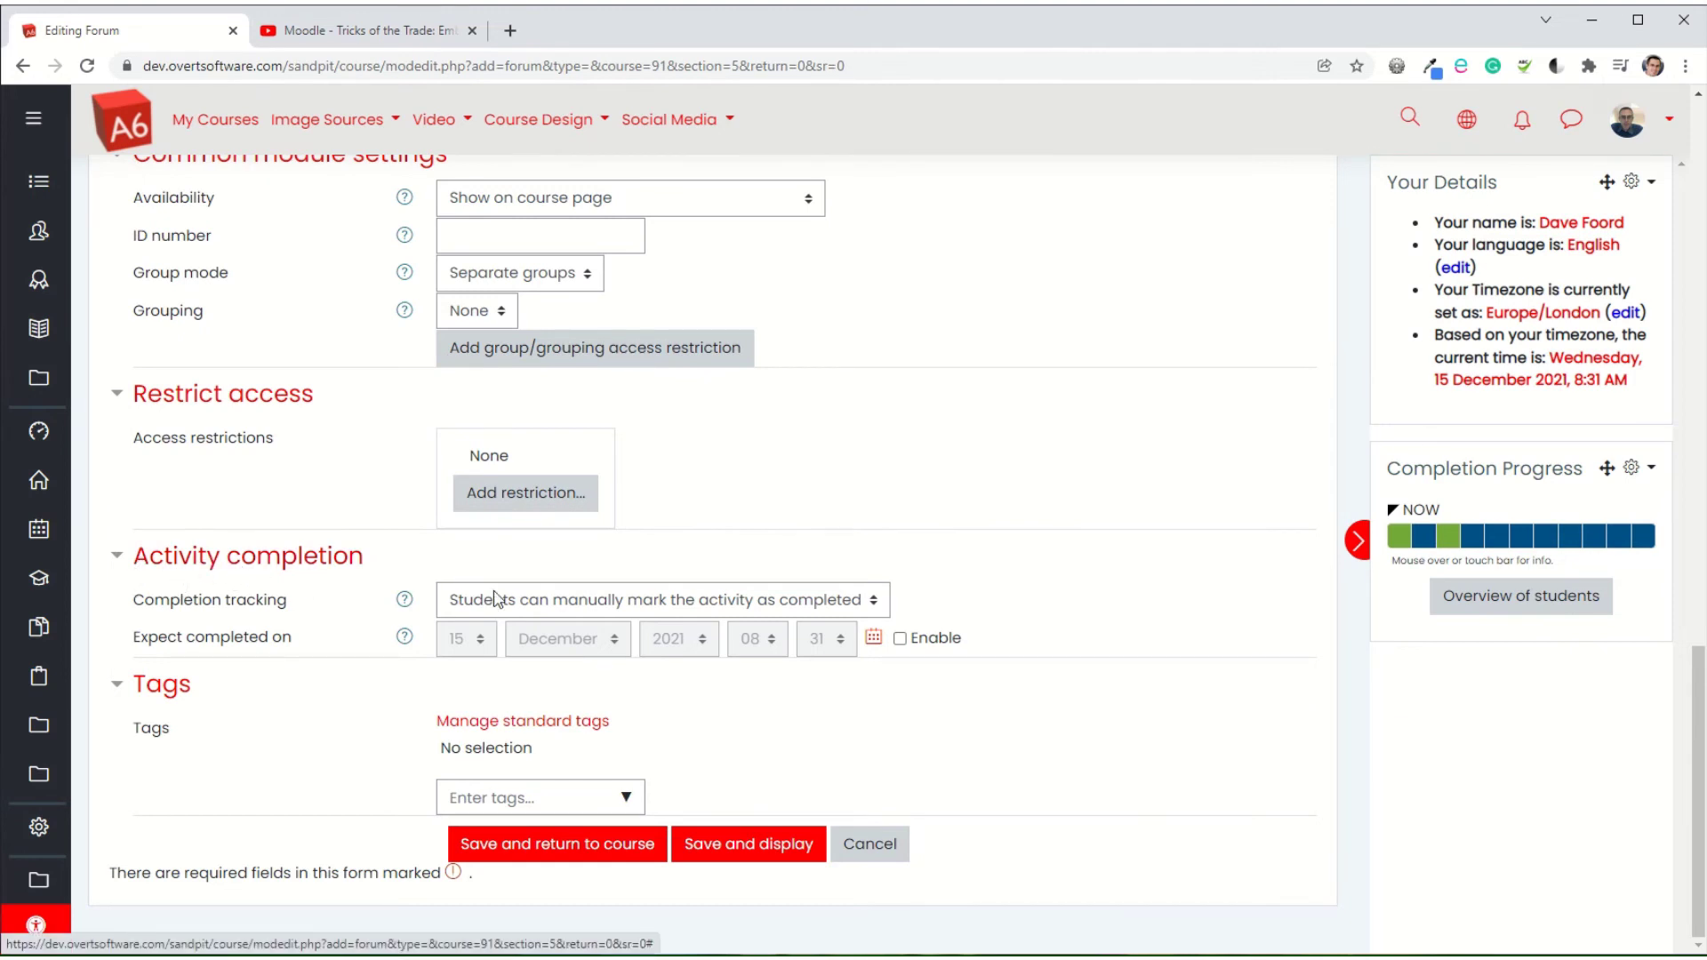
# - Set completion tracking to "Show activity as complete when conditions are met" without the view requirement, then save and display the forum
pyautogui.click(592, 608)
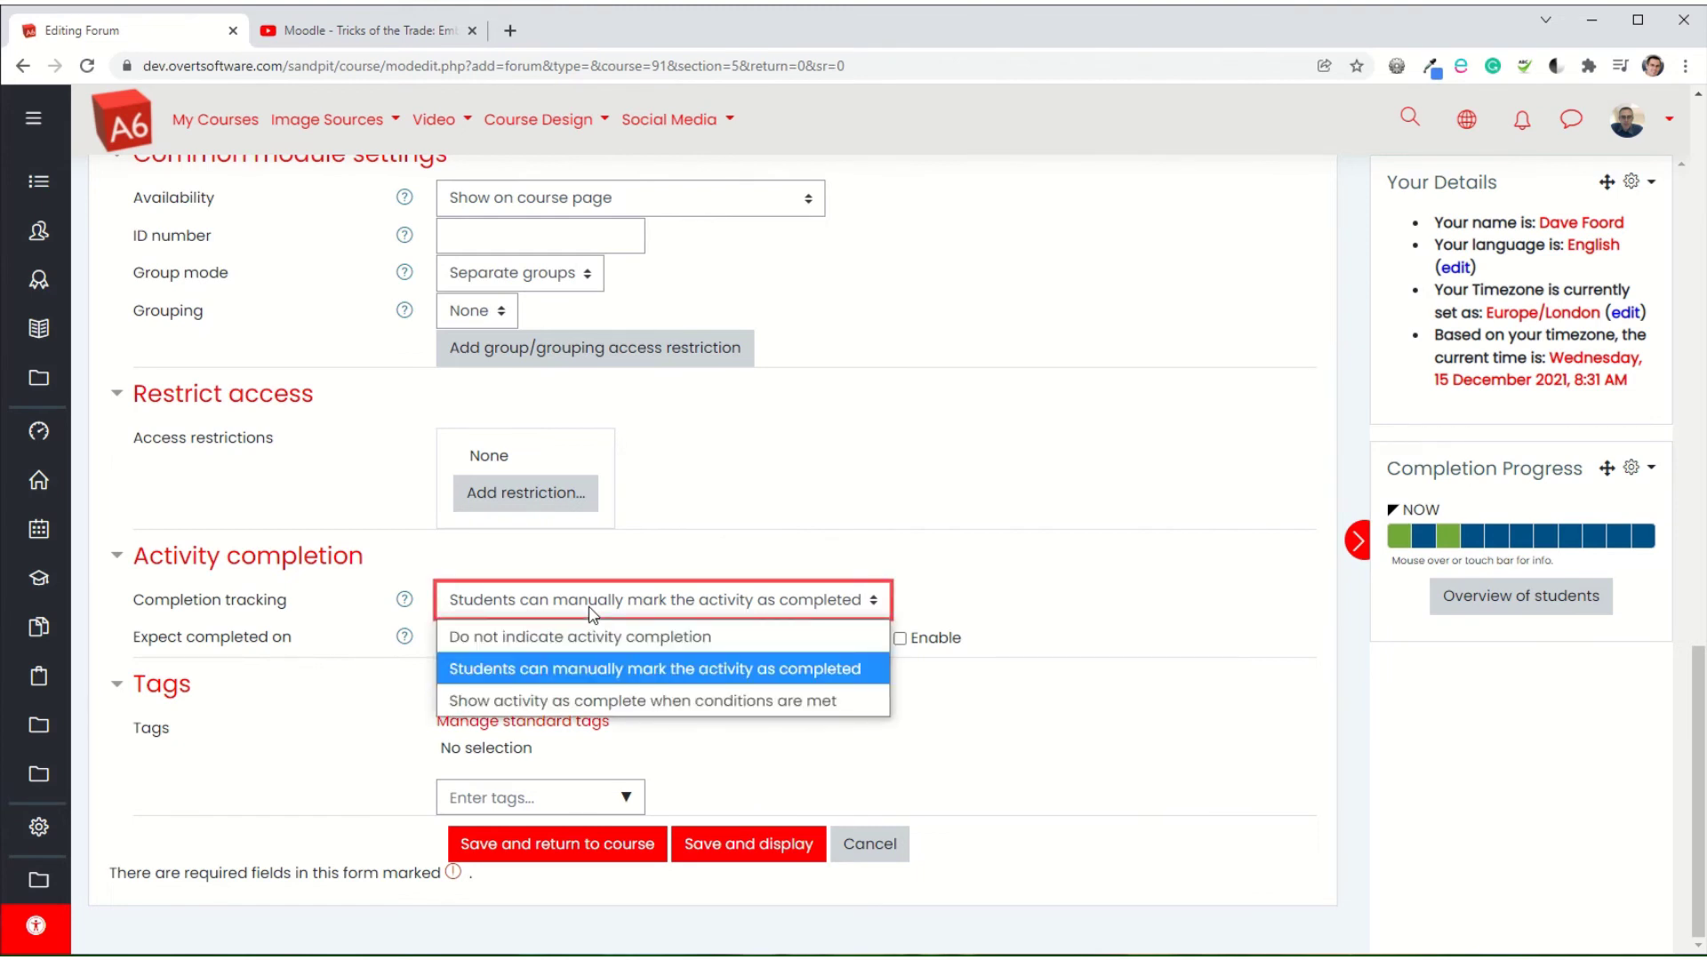
pyautogui.click(693, 703)
pyautogui.scroll(-2, 488, 488)
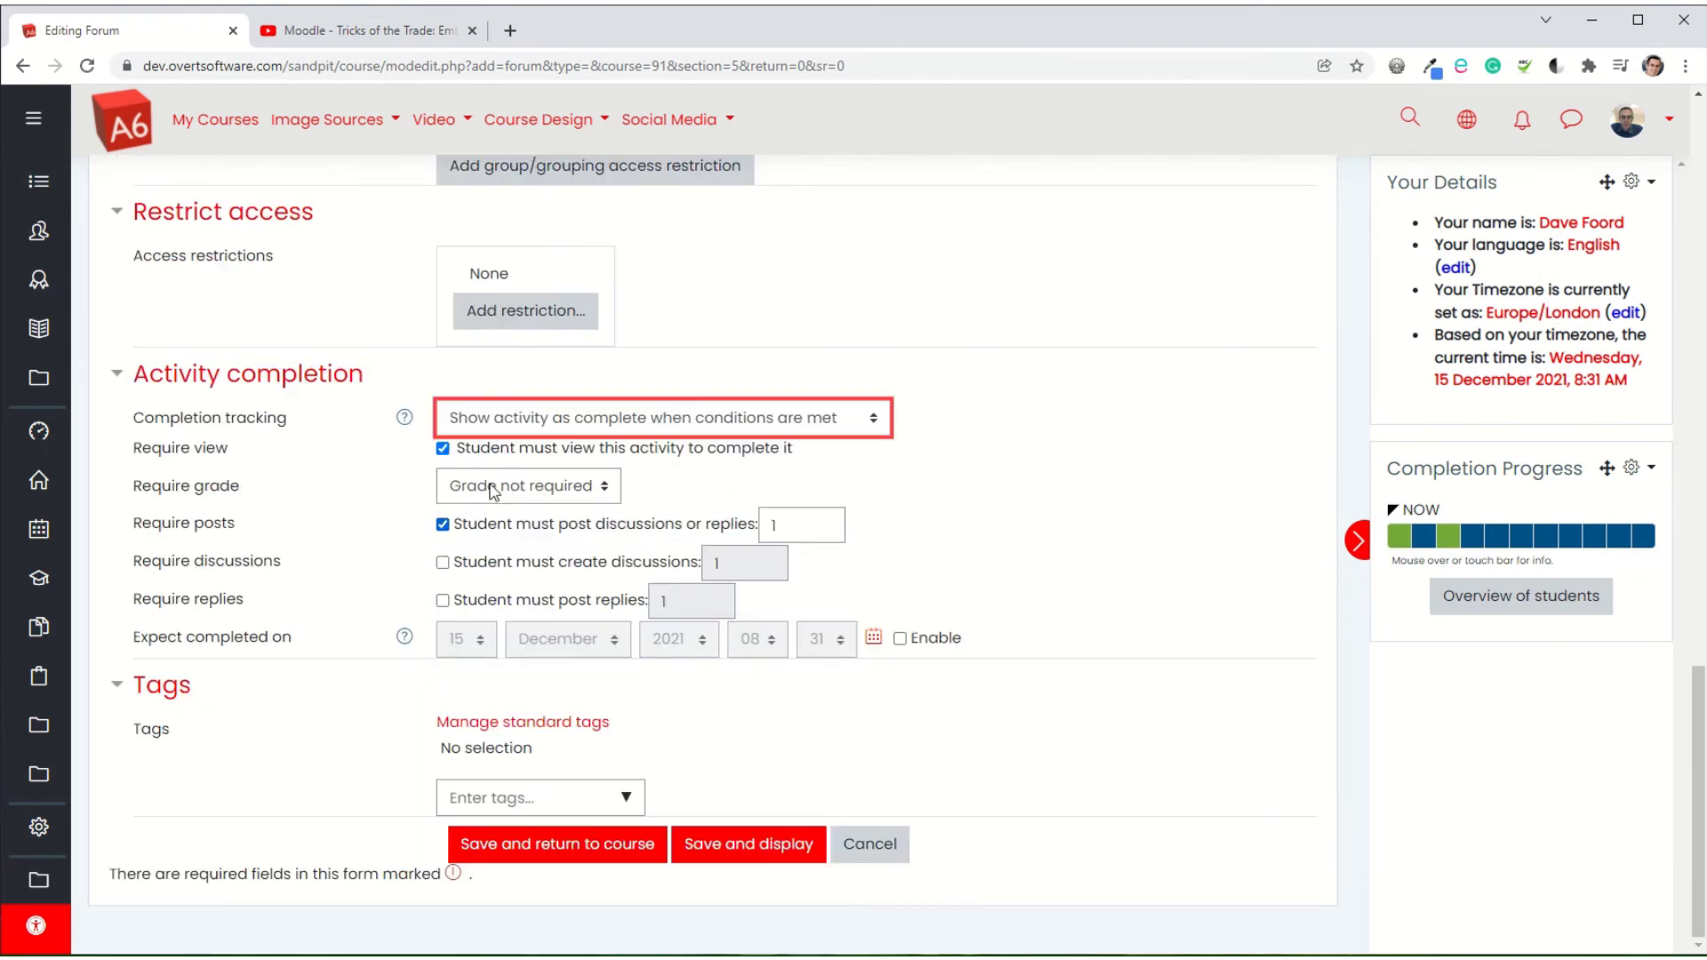
pyautogui.click(442, 450)
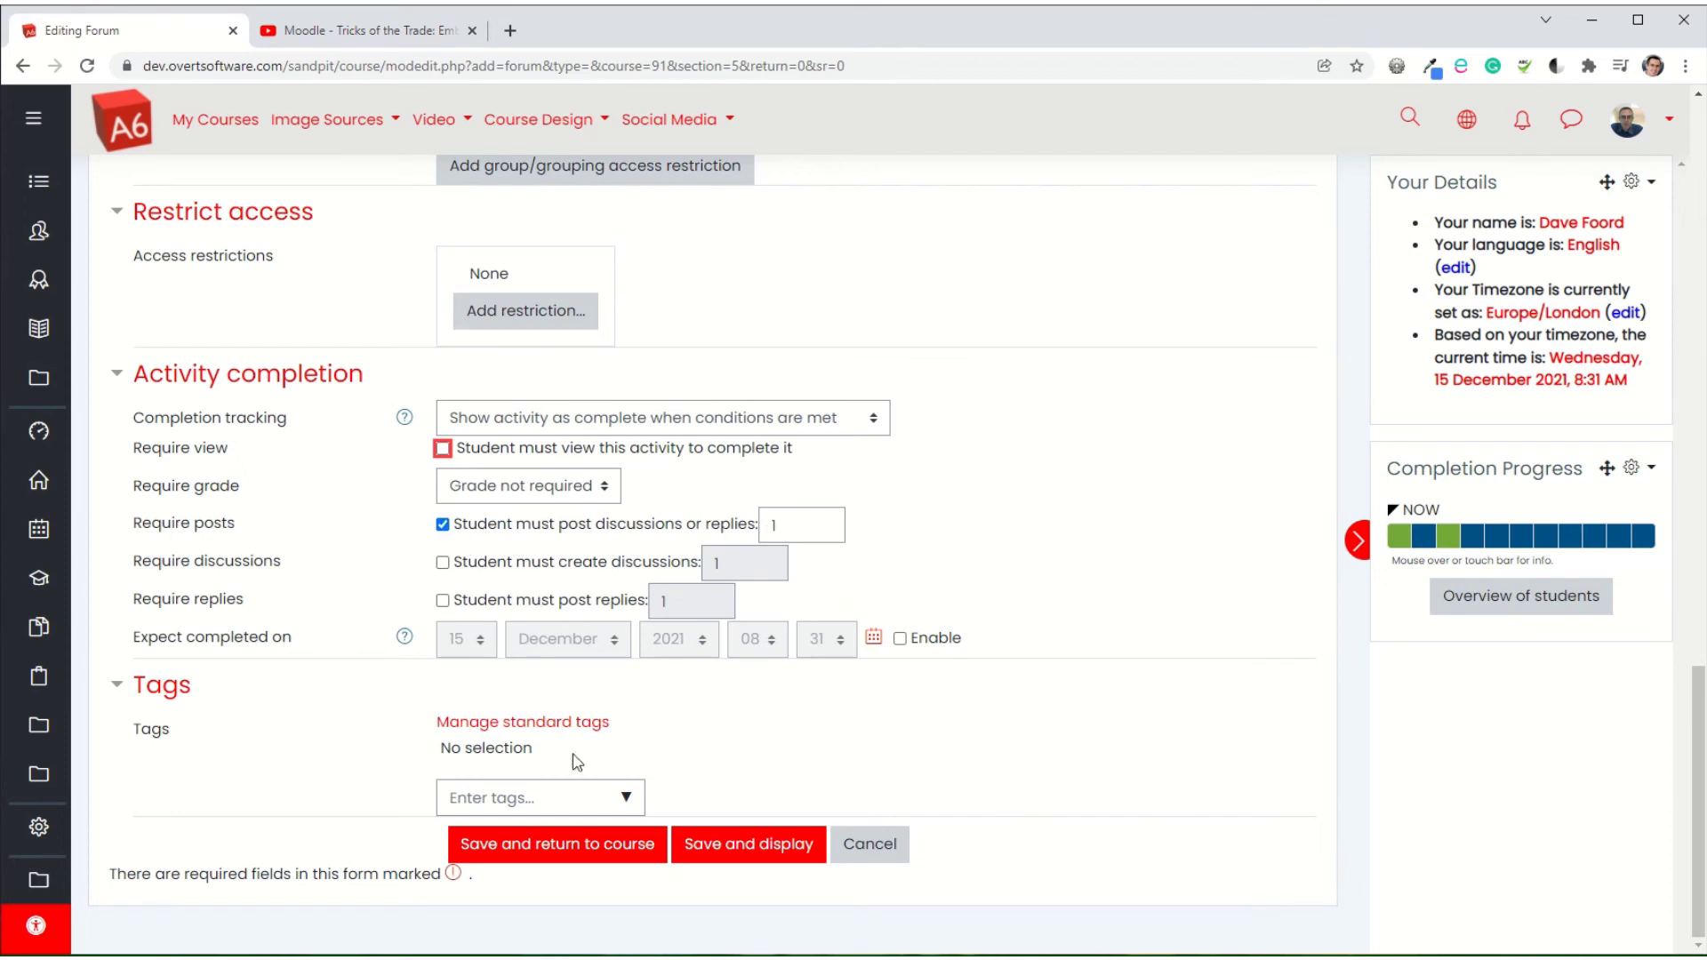
pyautogui.click(800, 849)
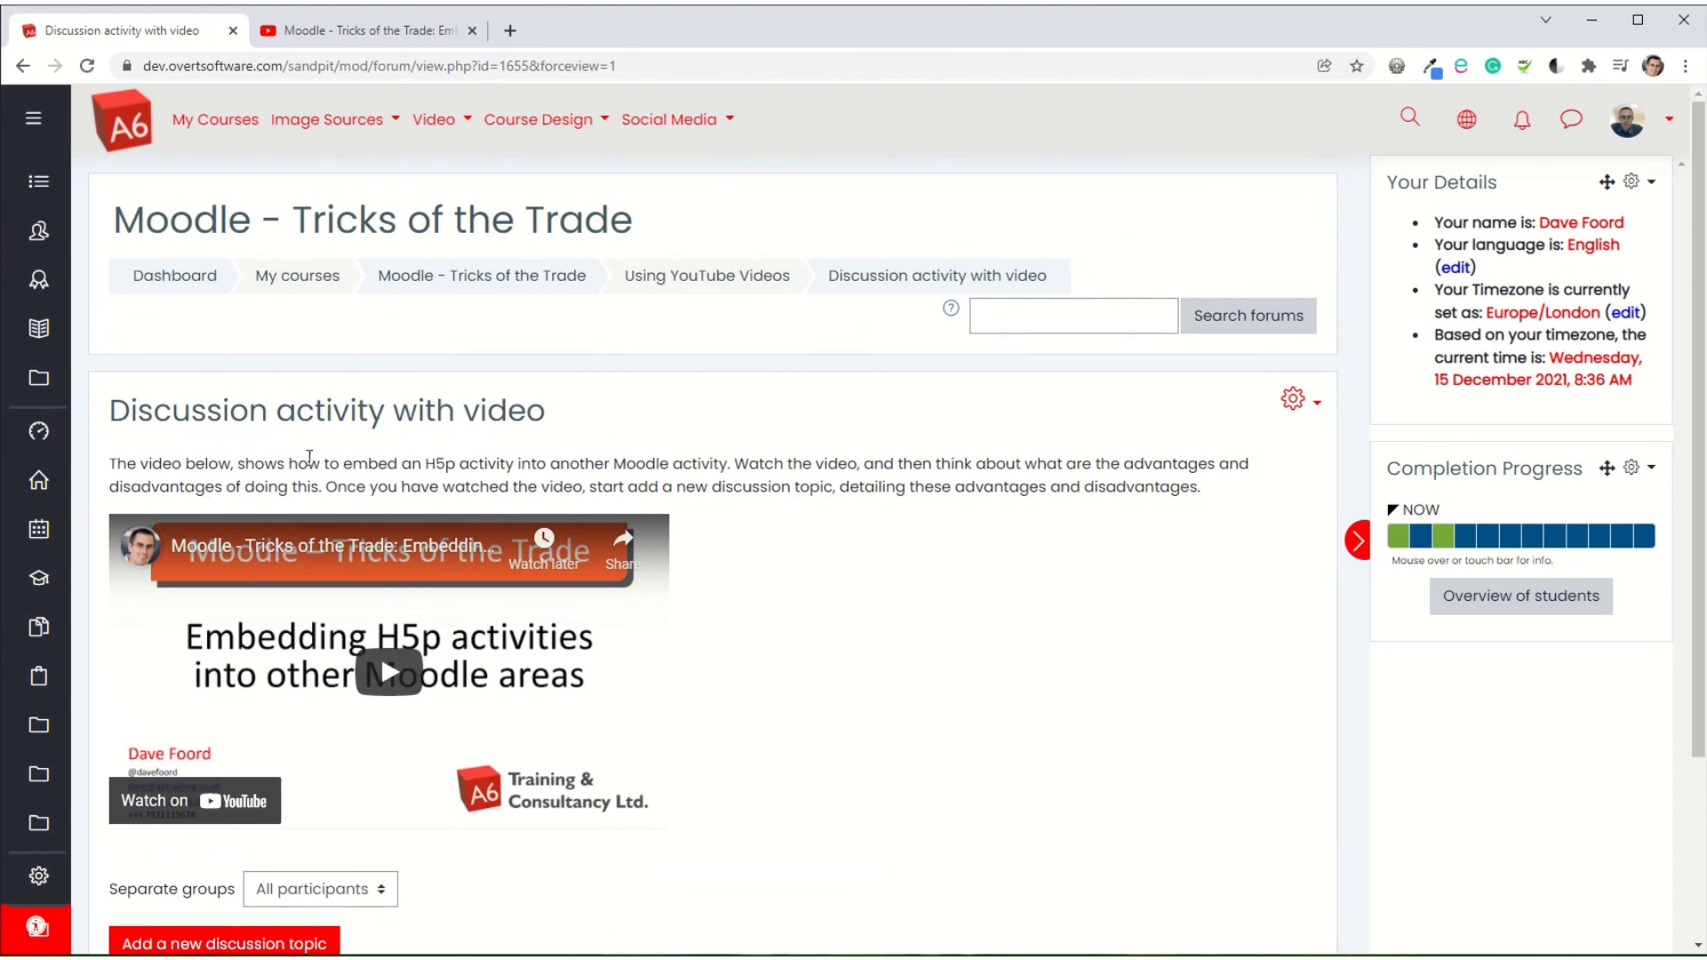
# - Open the form for adding a new discussion topic and examine it beneath the forum's instructions and embedded video
pyautogui.scroll(-3, 281, 607)
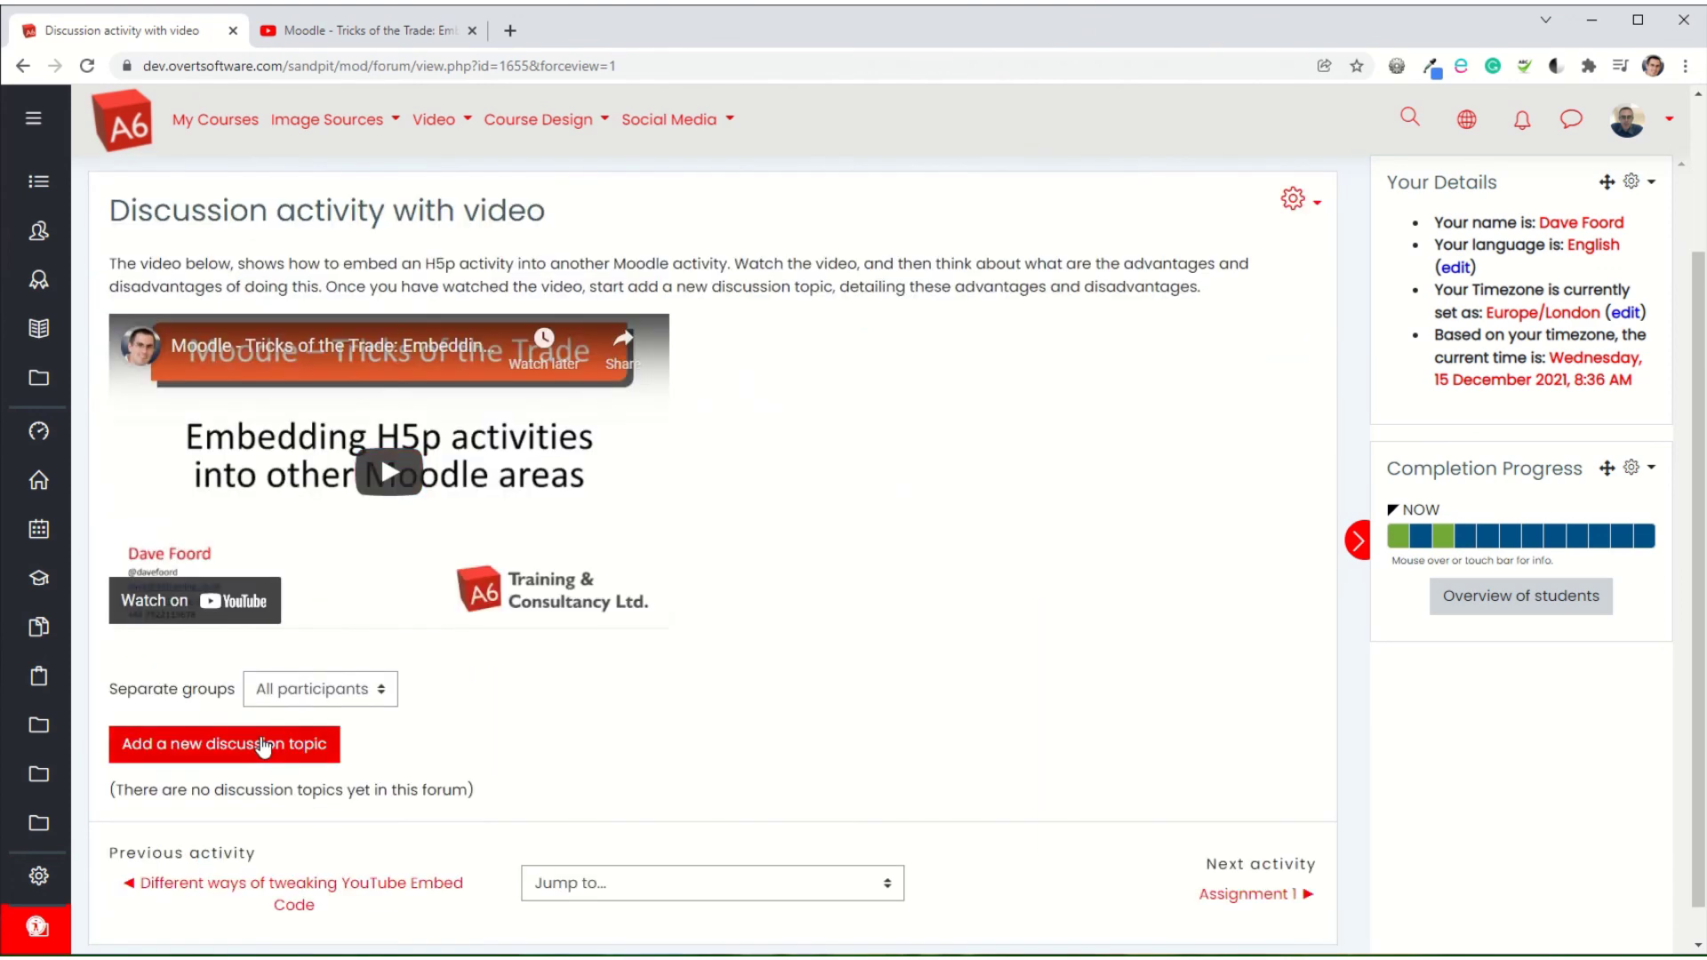
pyautogui.click(212, 751)
pyautogui.scroll(-3, 218, 703)
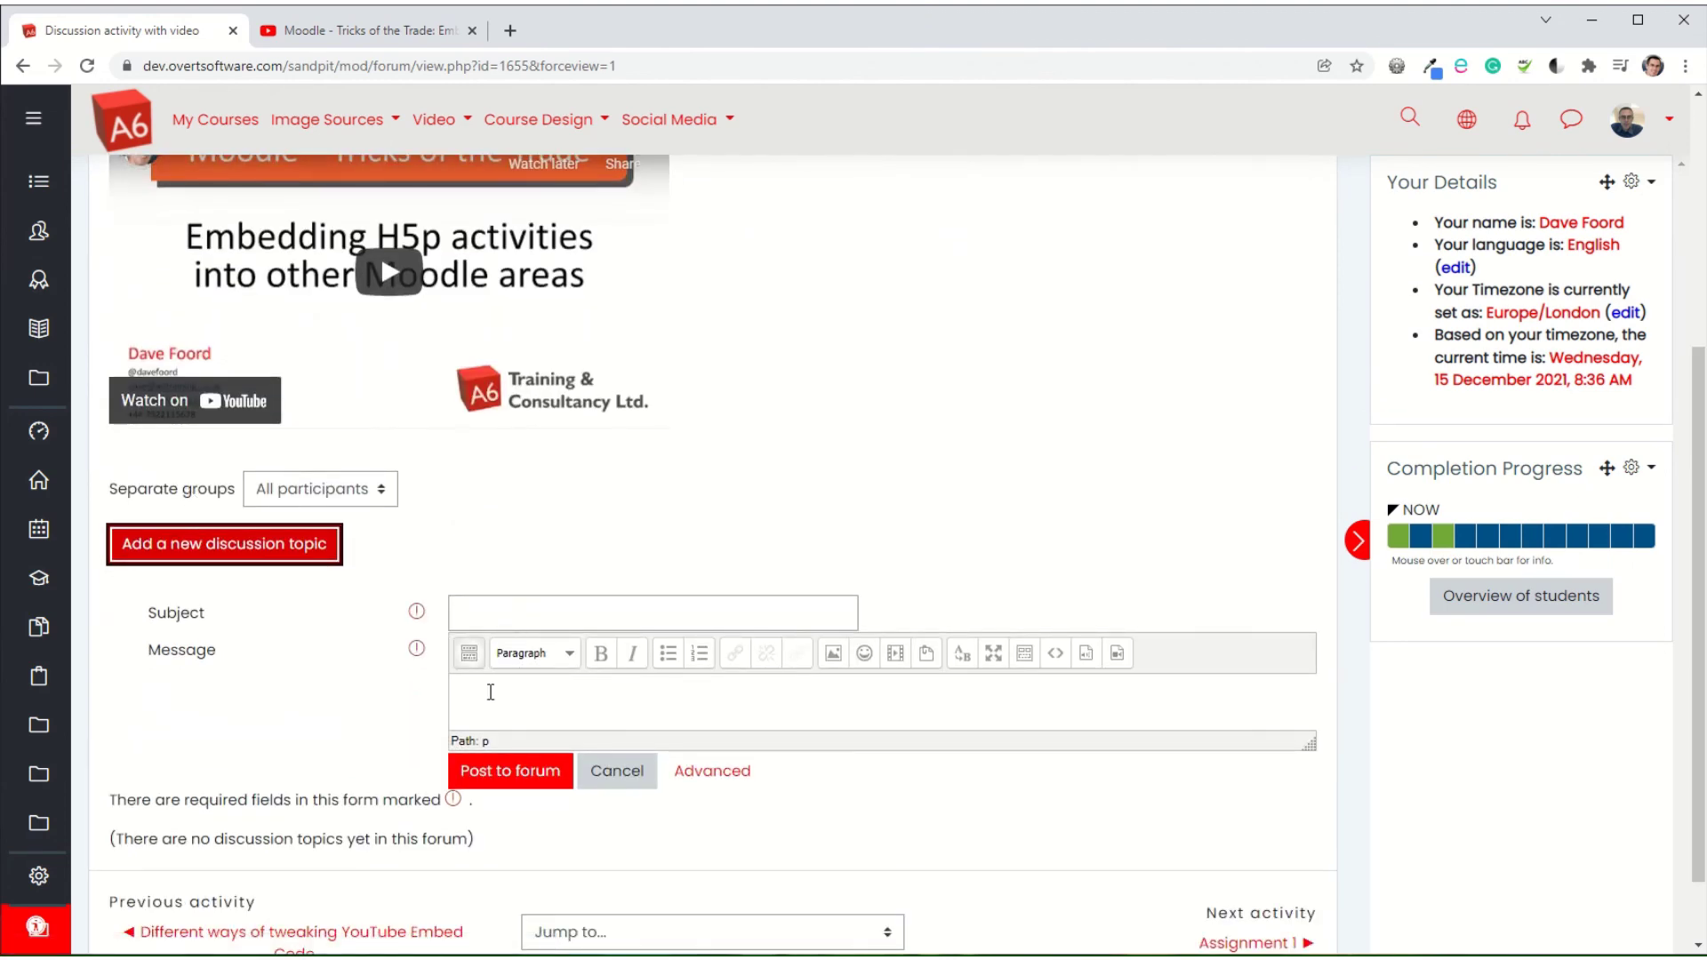
pyautogui.scroll(-1, 496, 692)
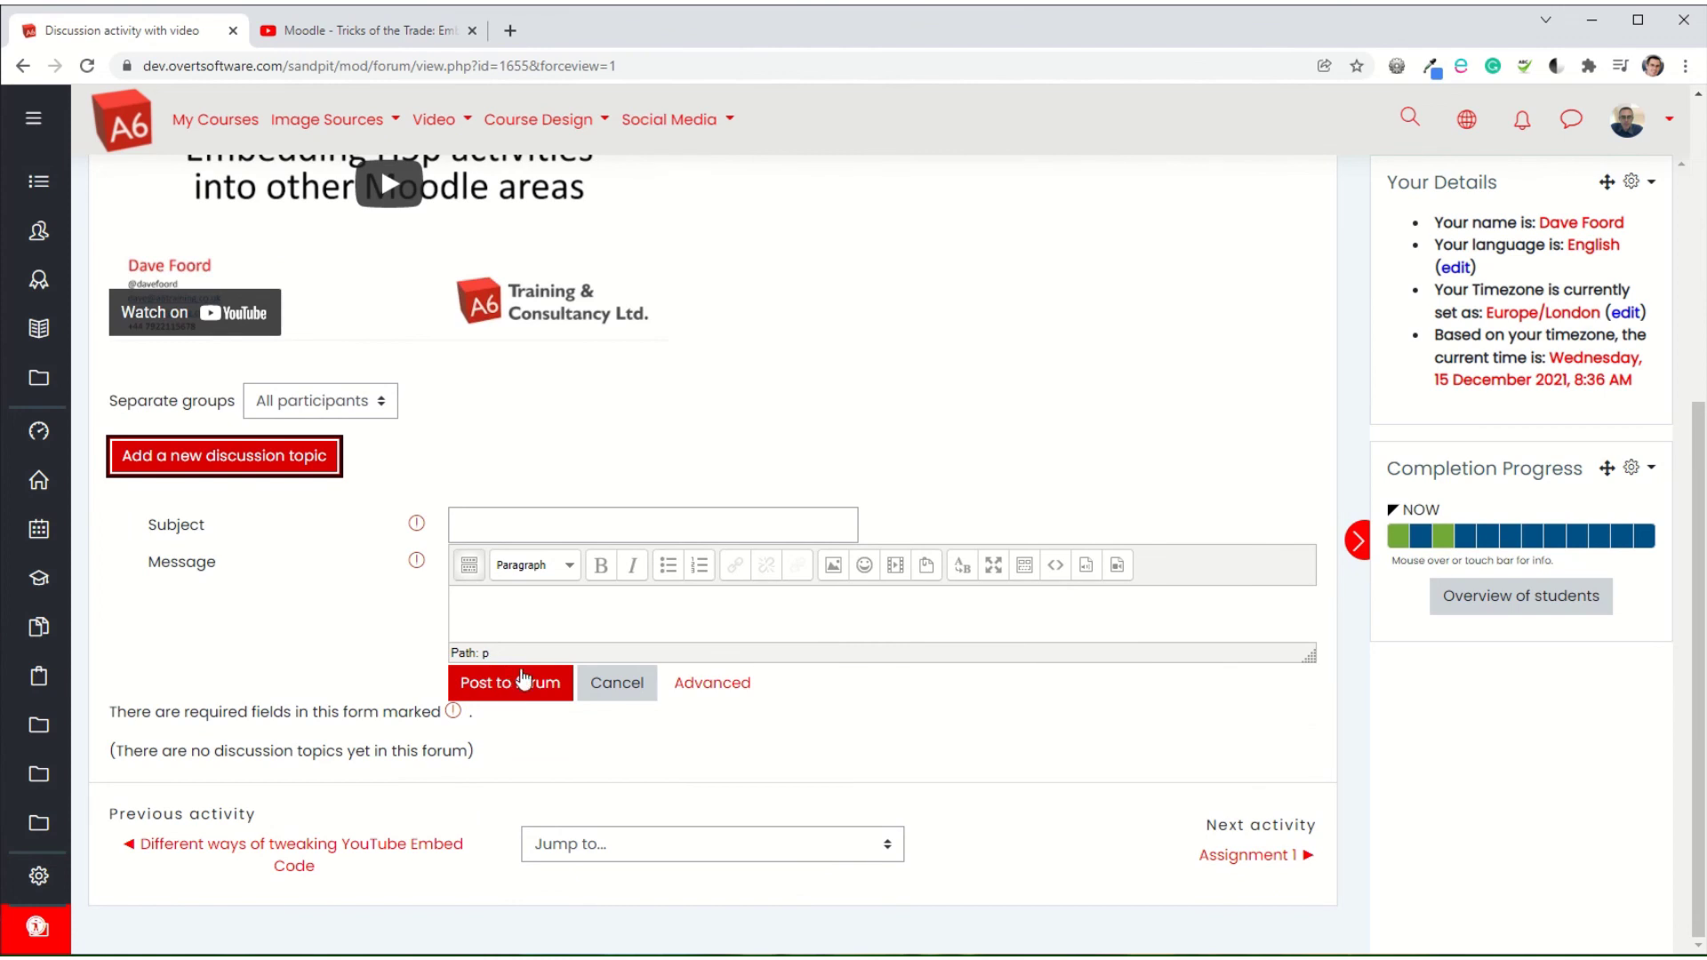
pyautogui.scroll(5, 811, 454)
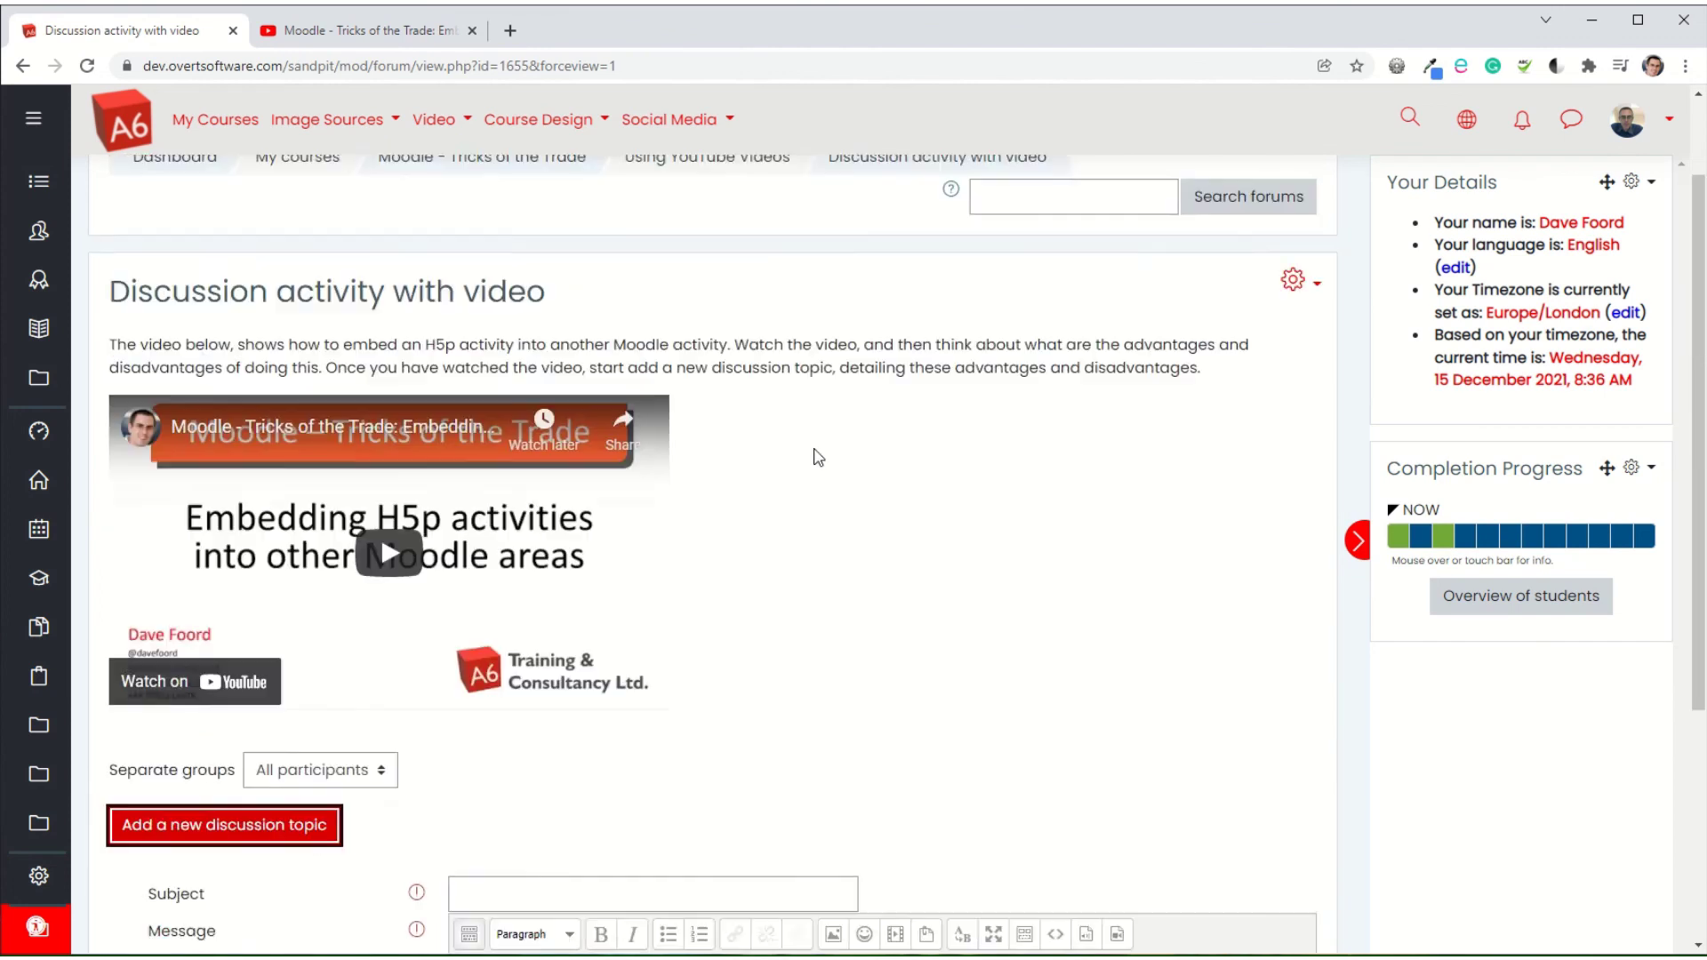